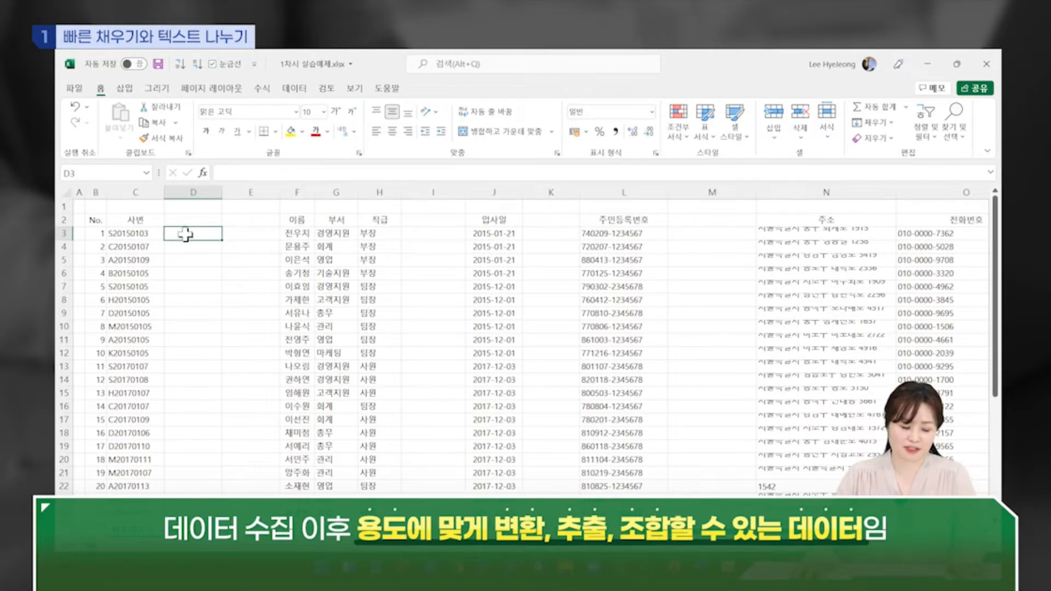
drag(130, 234, 137, 378)
click(116, 235)
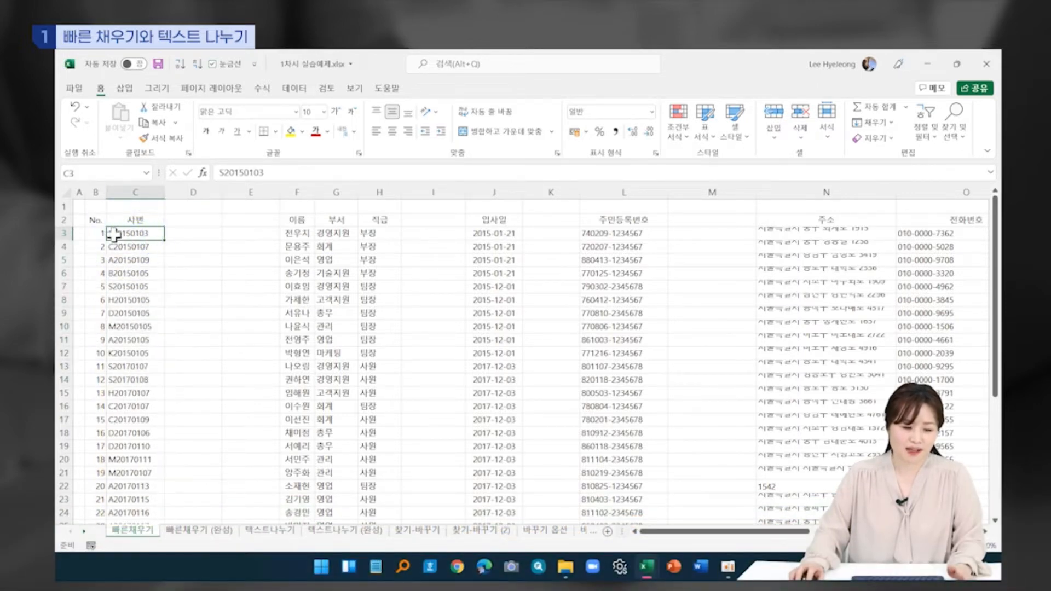
double_click(114, 235)
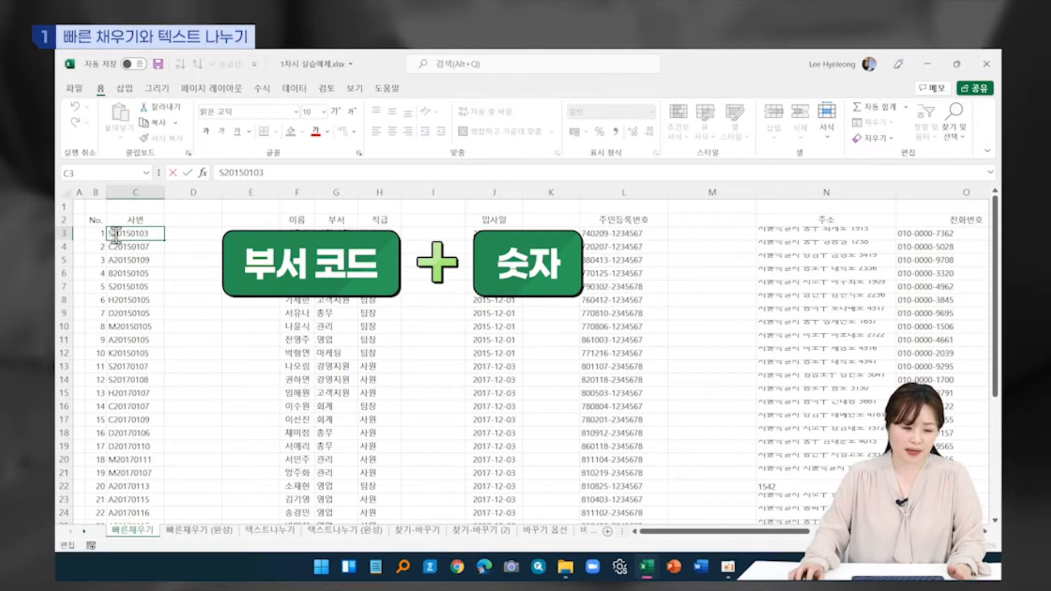
click(182, 224)
- Enter the department codes S in D3 and C in D4 as the pattern taken from the employee numbers
click(187, 233)
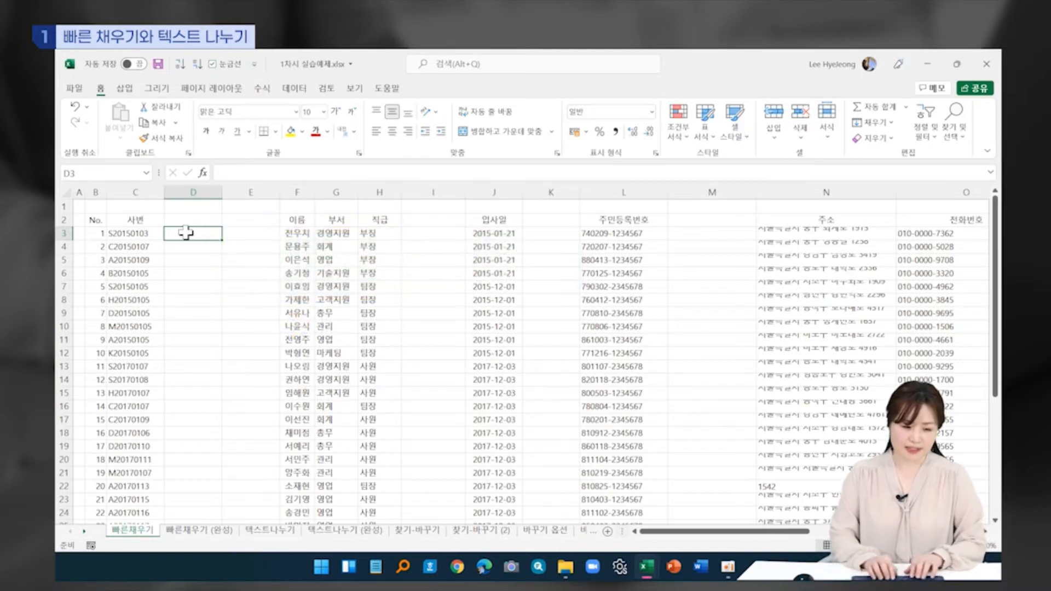
key(F2)
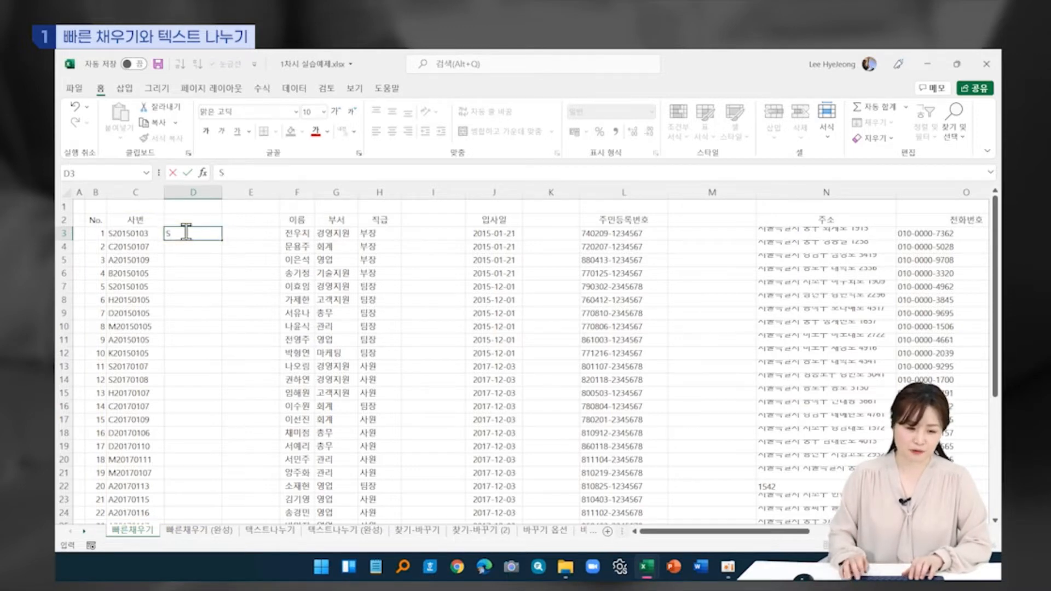
key(Return)
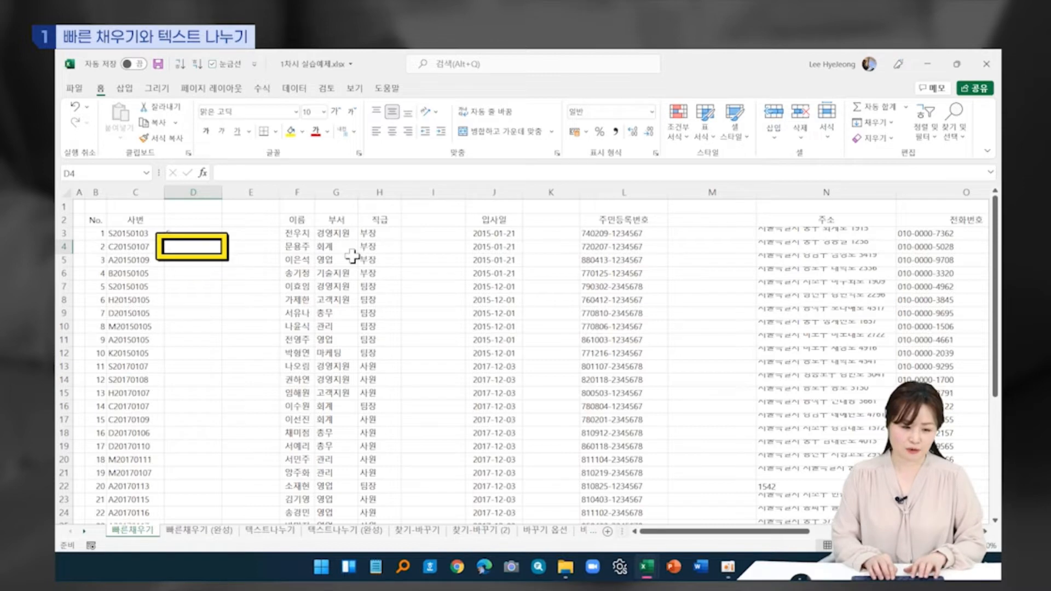
text(C)
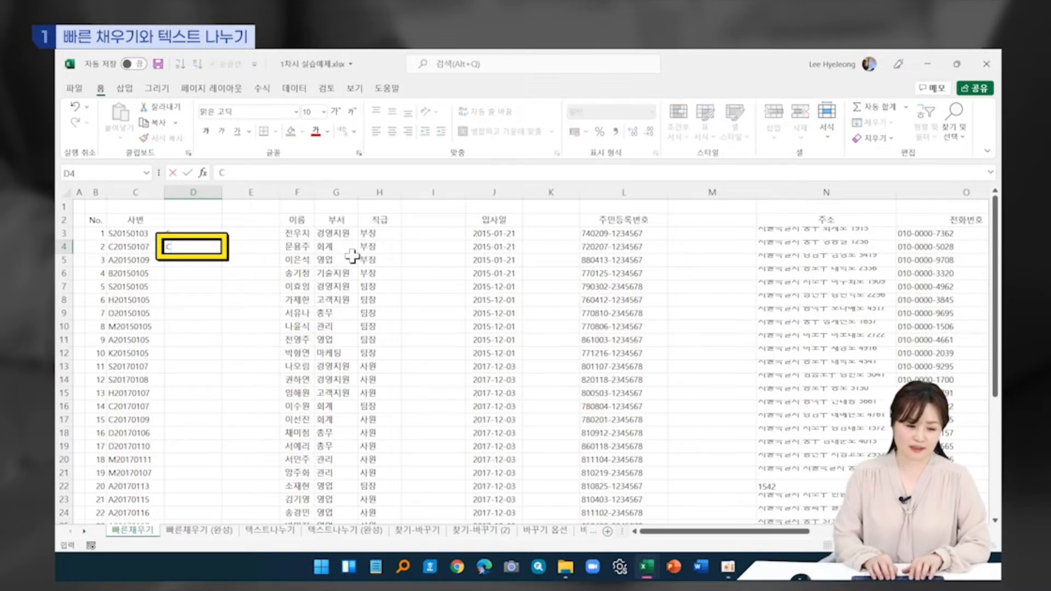
key(Return)
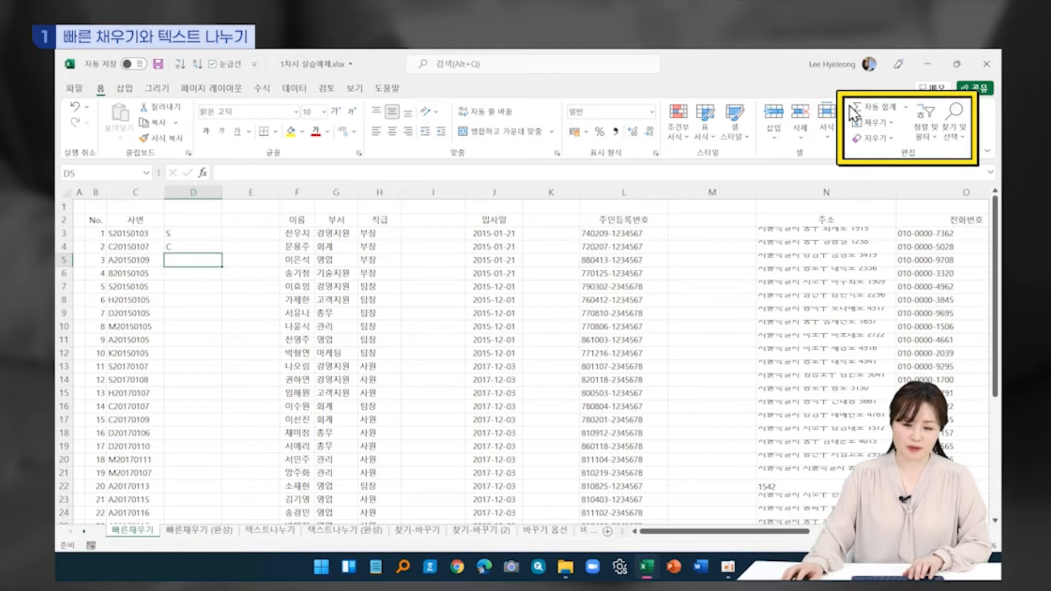
- Flash Fill the rest of column D with the first letter of each employee number and check the filled rows
click(890, 125)
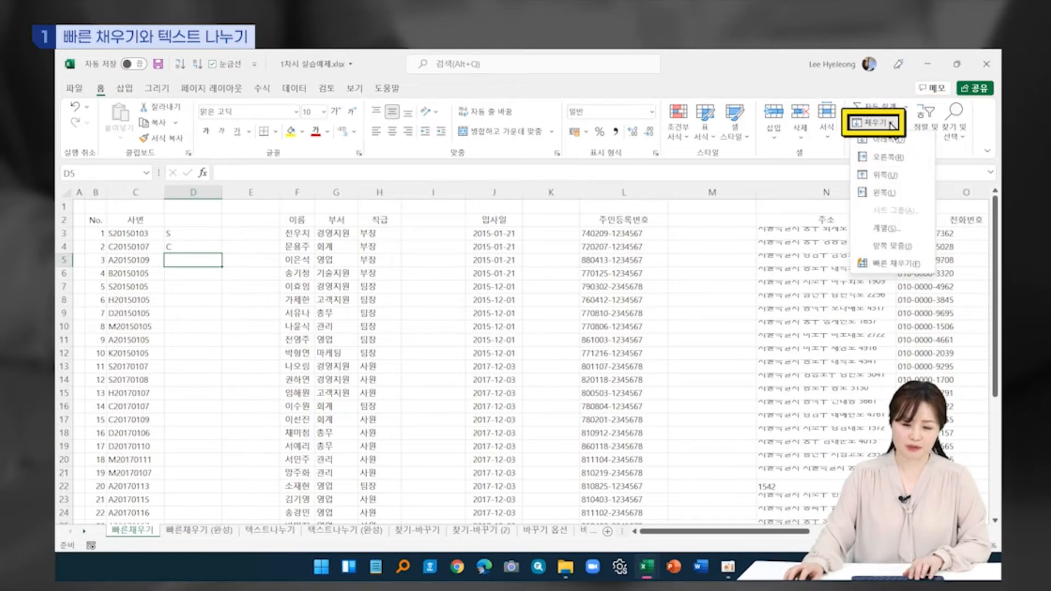
click(887, 265)
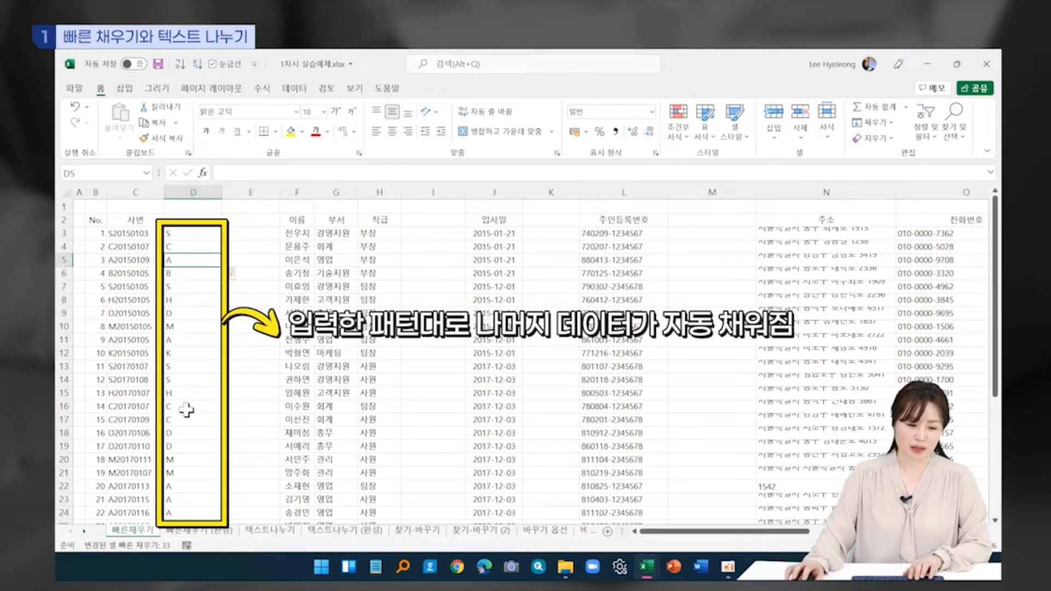
scroll(194, 419, down, 7)
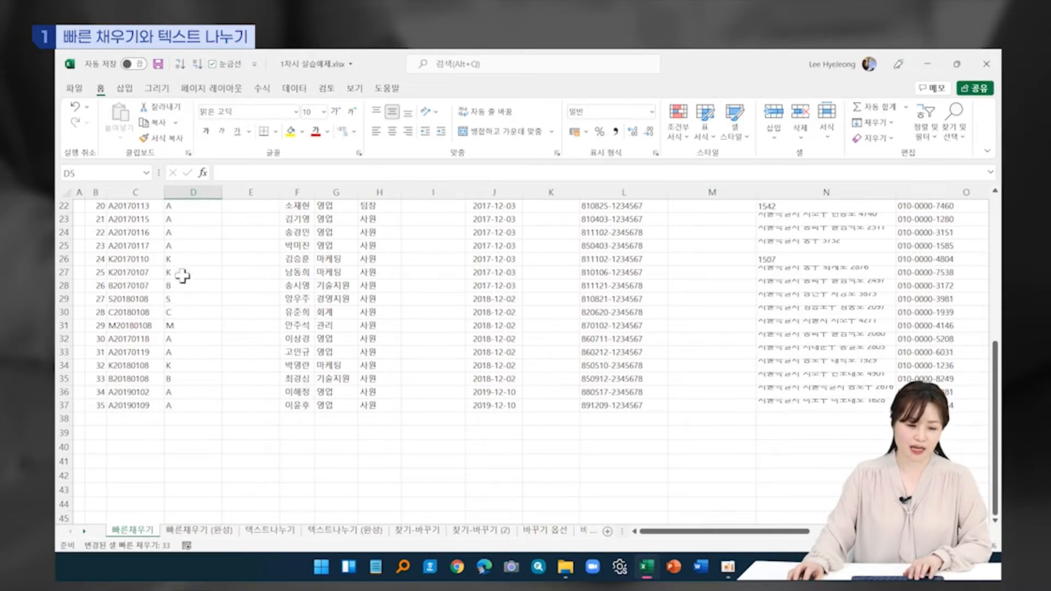
scroll(167, 337, up, 7)
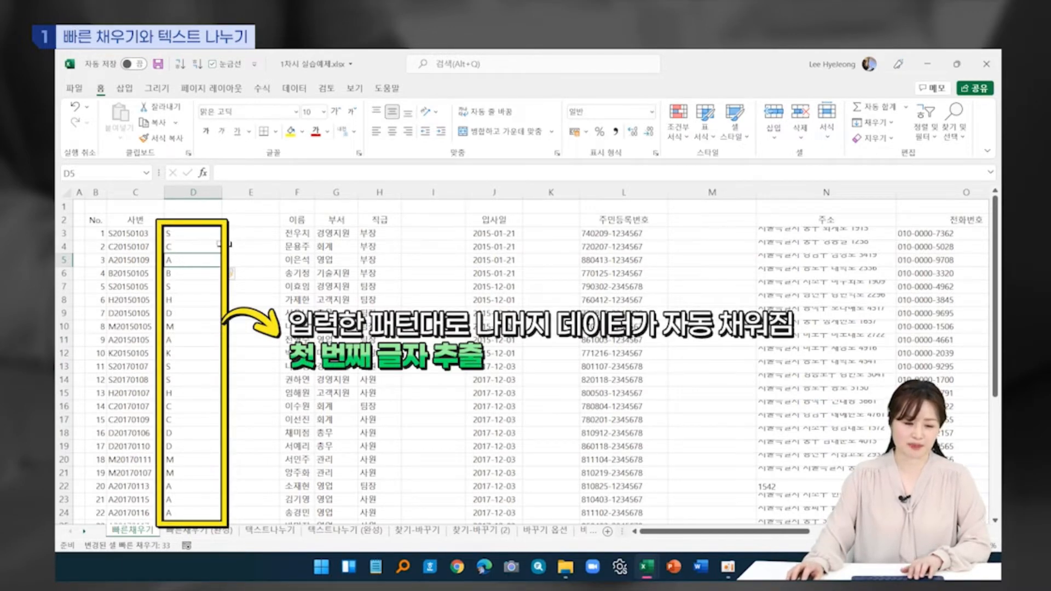
- Enter the numeric part of the first employee's number in E3 as the pattern for column E
click(236, 229)
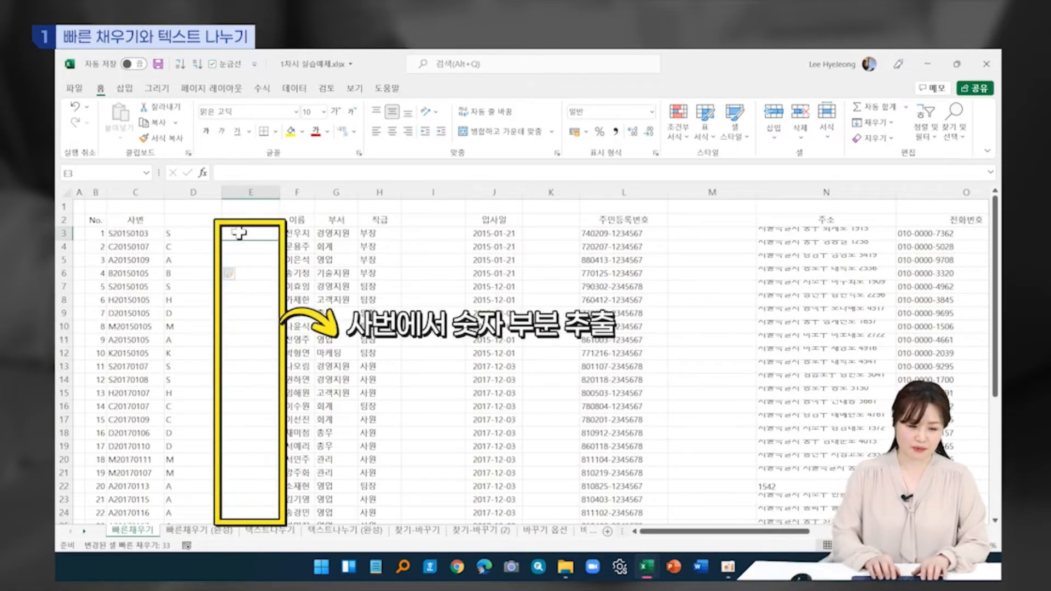
text(2015)
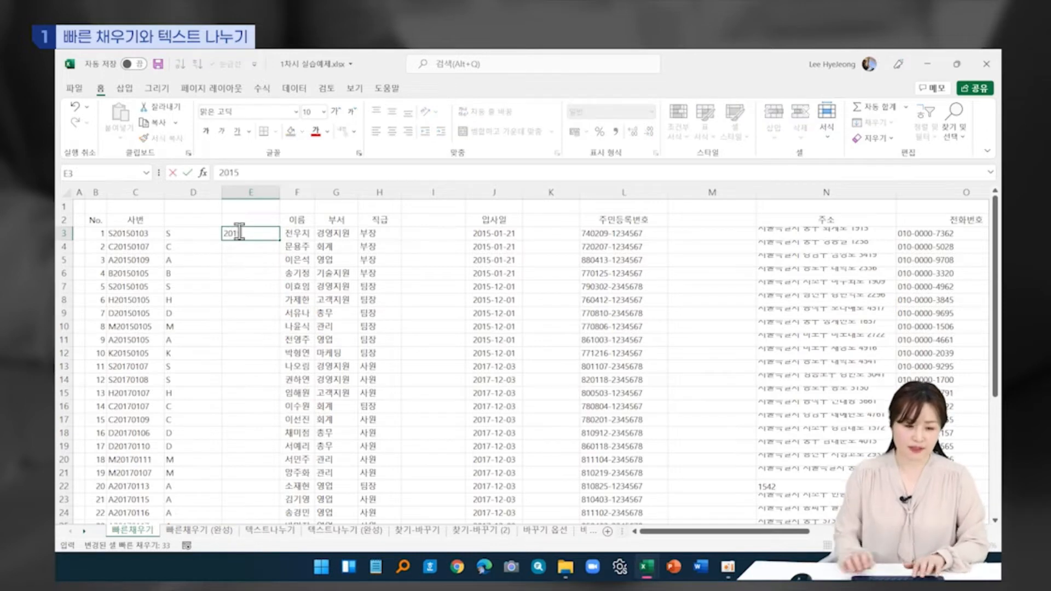
text(0103)
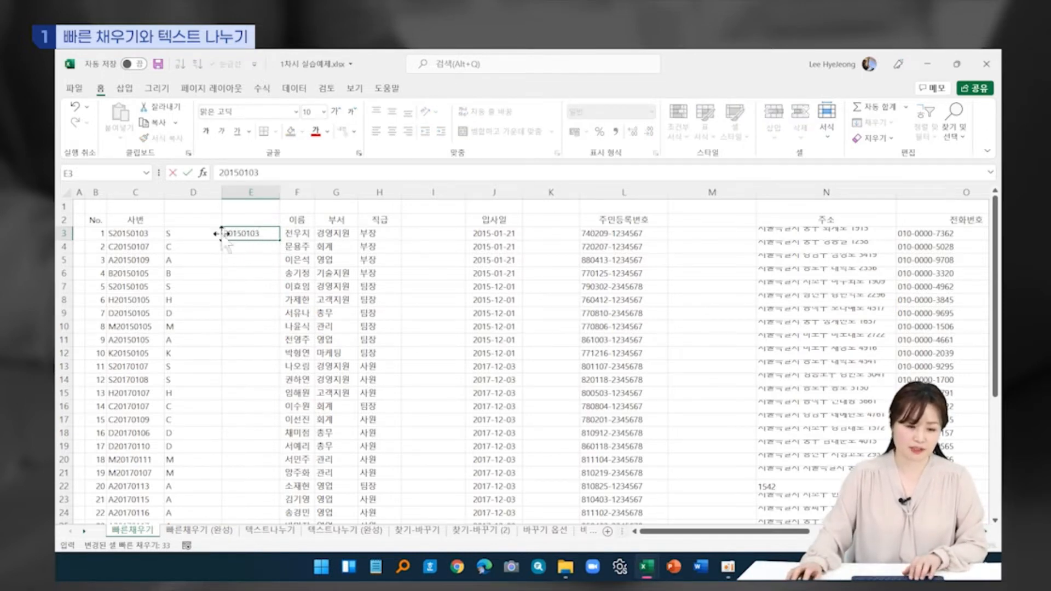
click(238, 246)
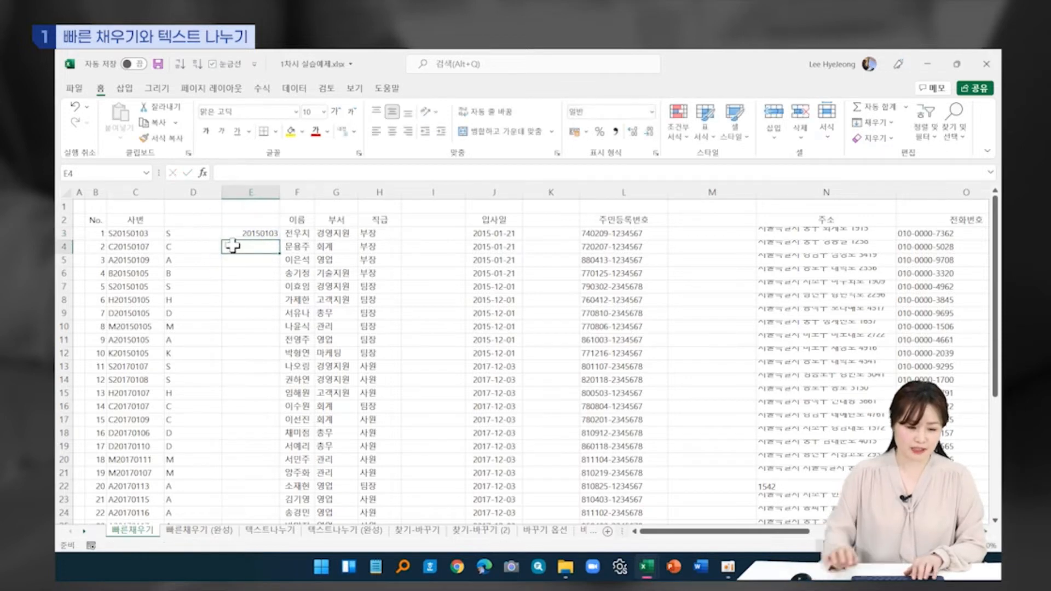
text(2015)
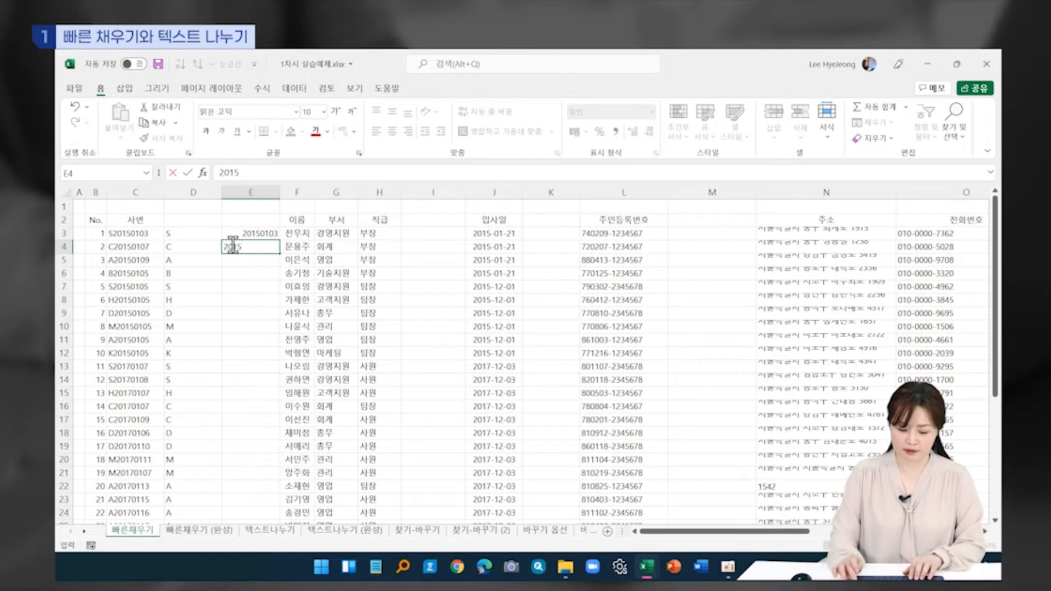
key(Escape)
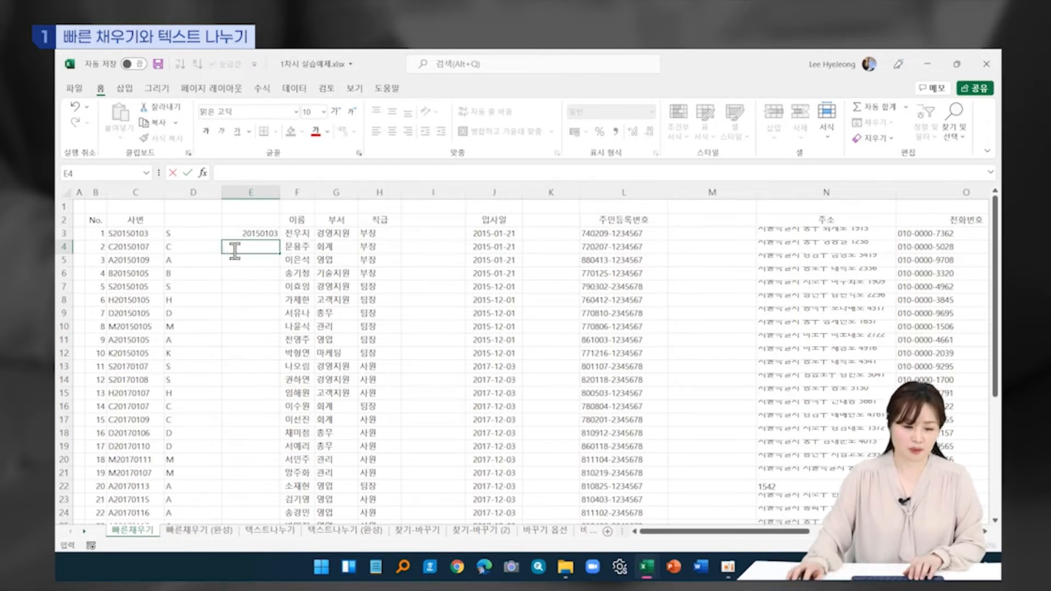
click(244, 271)
- Flash Fill column E from E4 with the numeric parts of the employee numbers and compare a few rows with column C
click(239, 246)
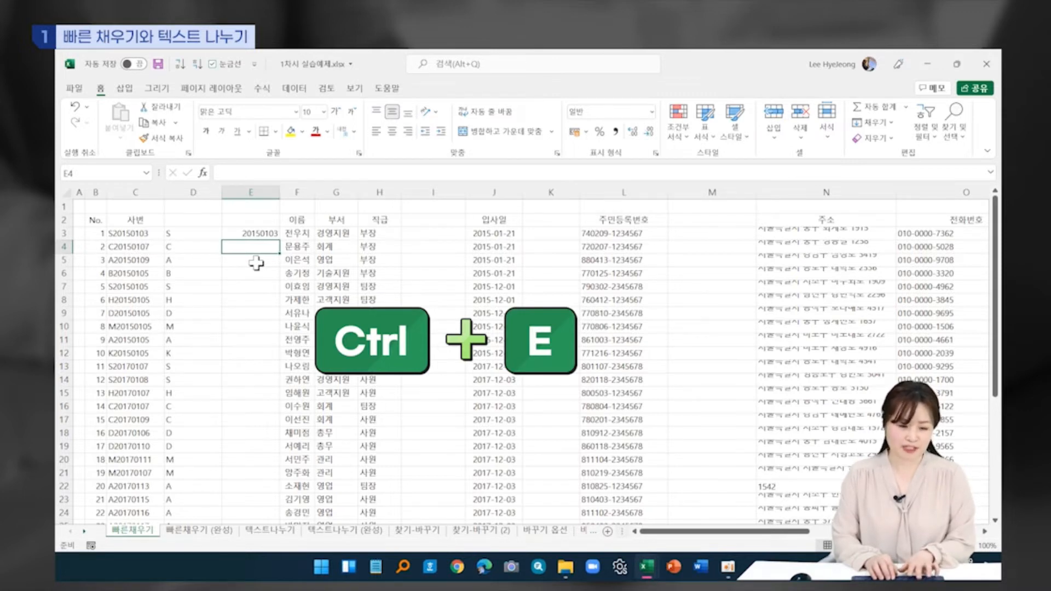
key(ctrl+e)
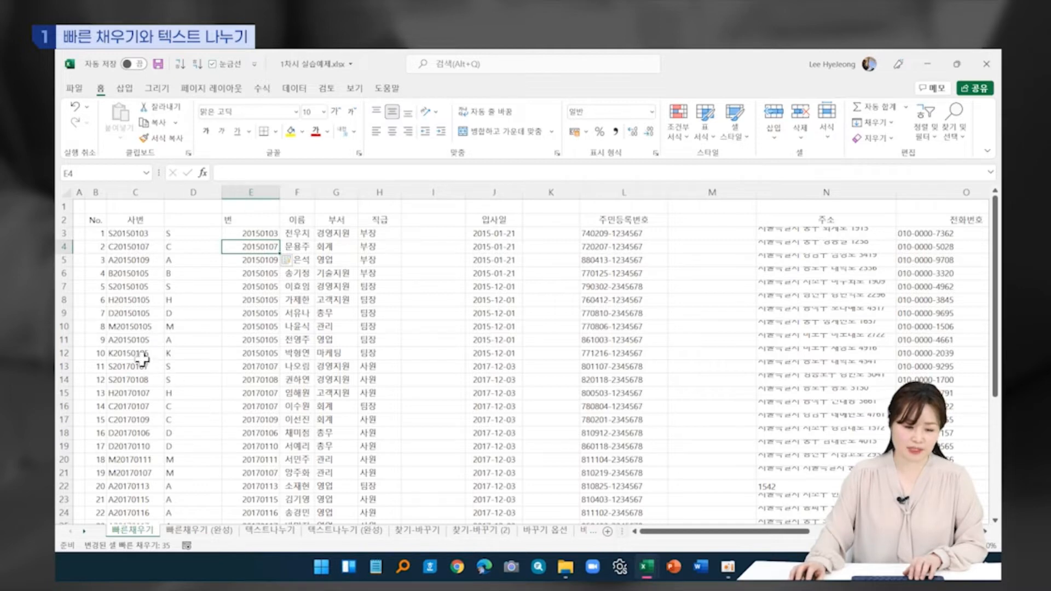
click(135, 344)
click(258, 342)
click(133, 438)
click(251, 434)
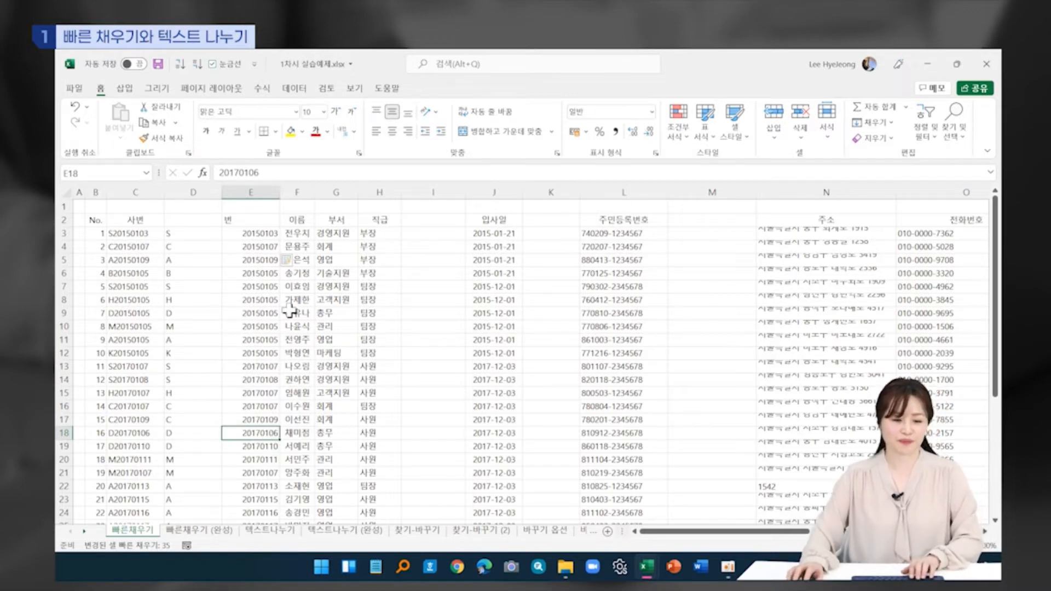
click(330, 230)
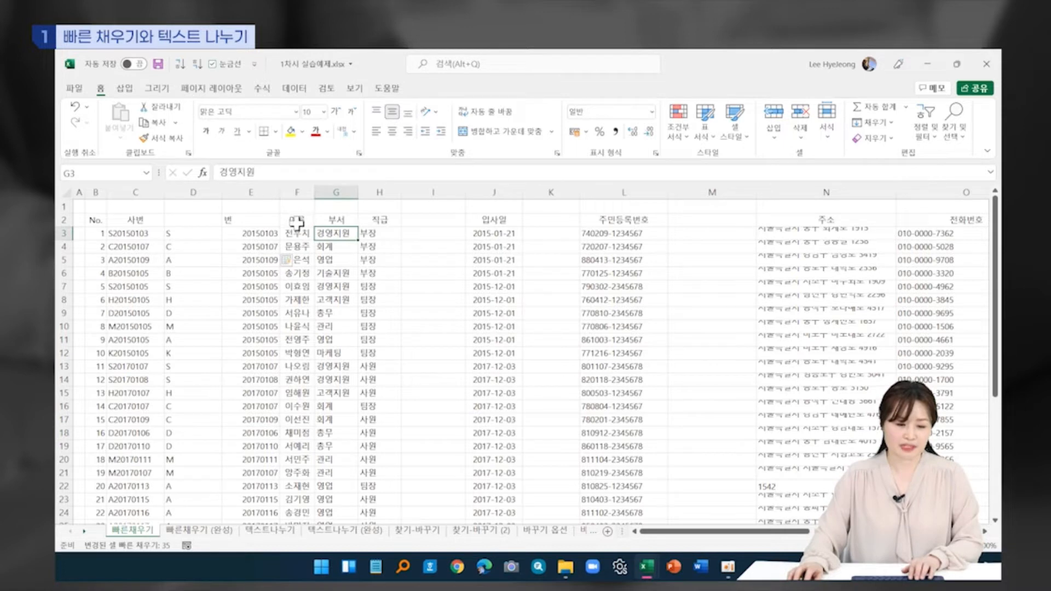
click(296, 220)
click(334, 220)
click(377, 220)
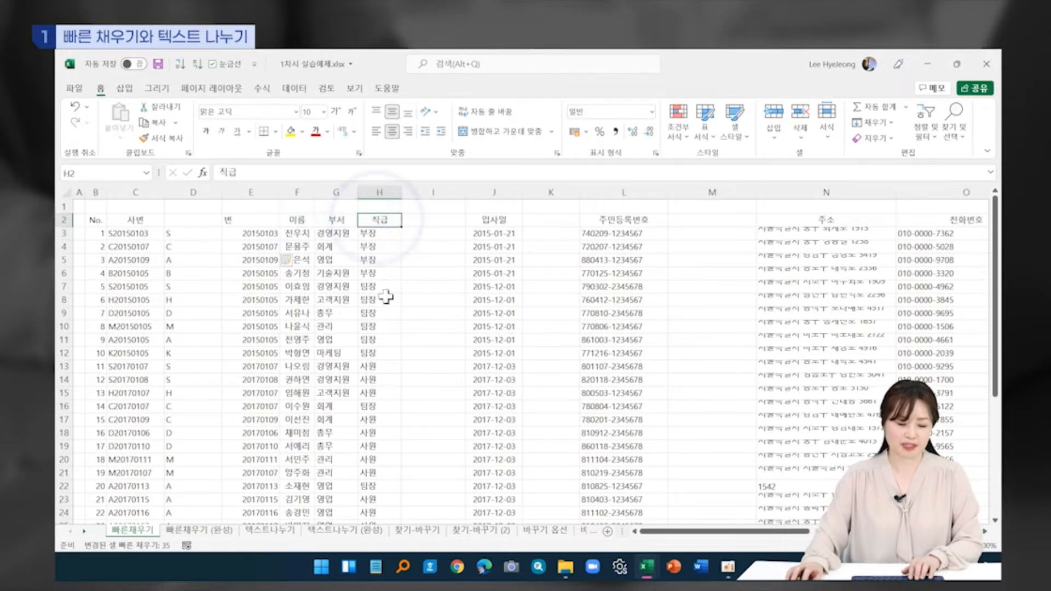
click(425, 221)
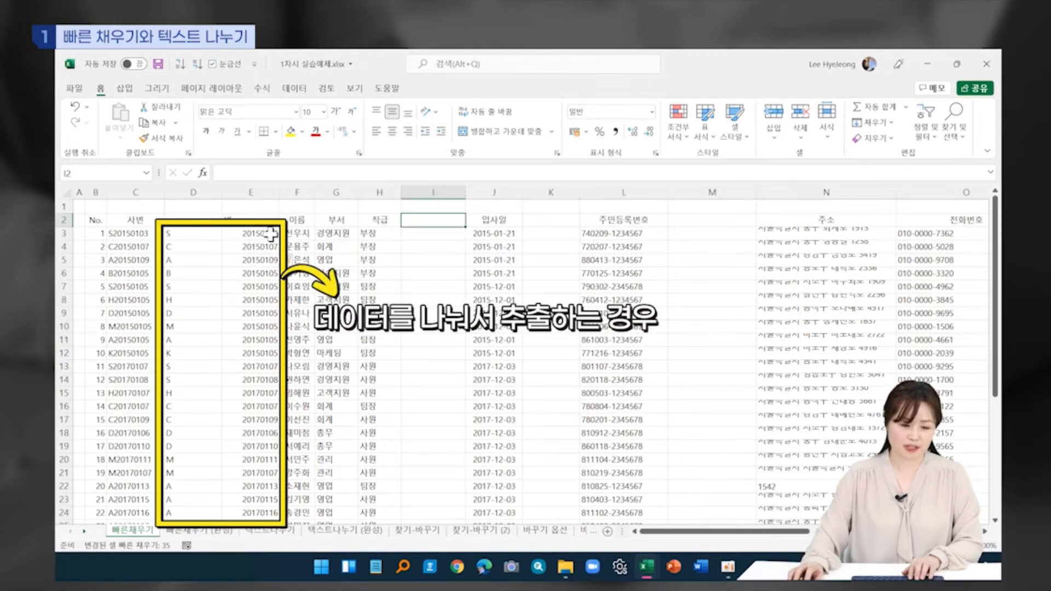
- Enter the first employee's name and the position 부장, separated by a space, in I3
click(428, 233)
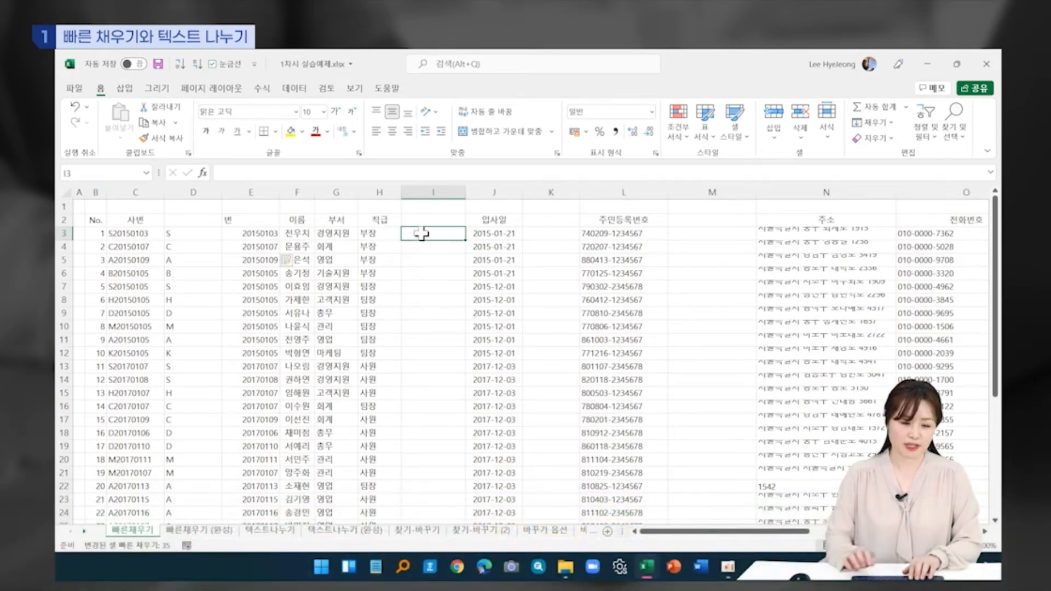
text(wjsdn)
key(BackSpace)
key(BackSpace)
key(BackSpace)
key(BackSpace)
key(BackSpace)
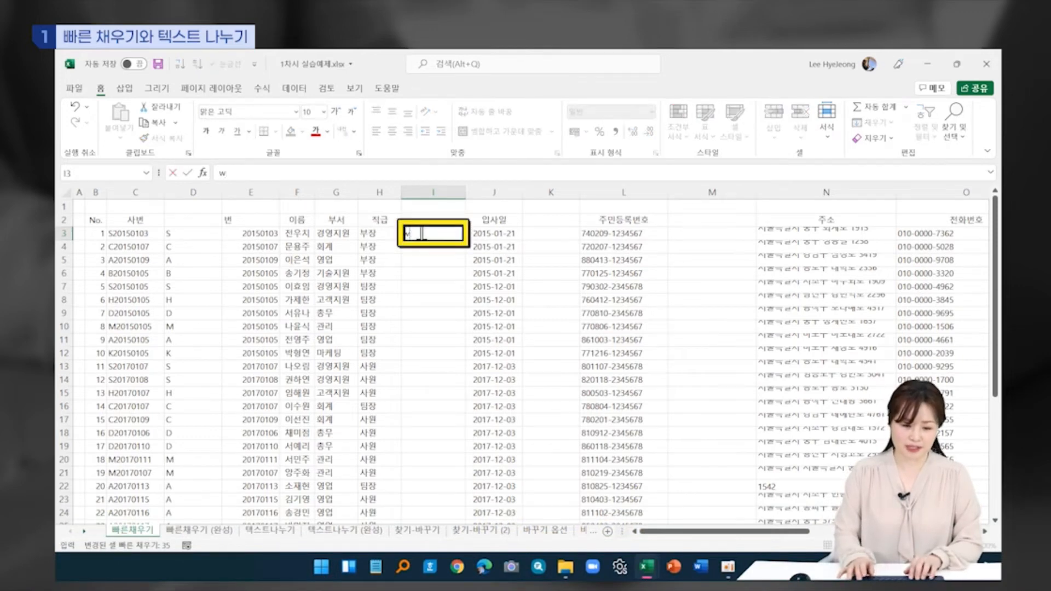
text(전우치)
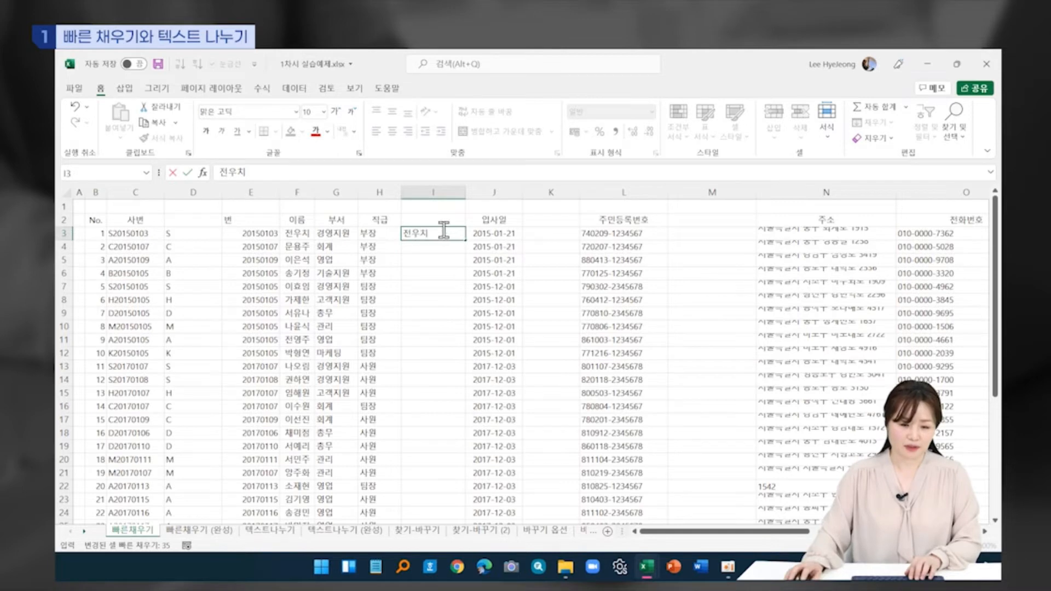
text( ㅂ)
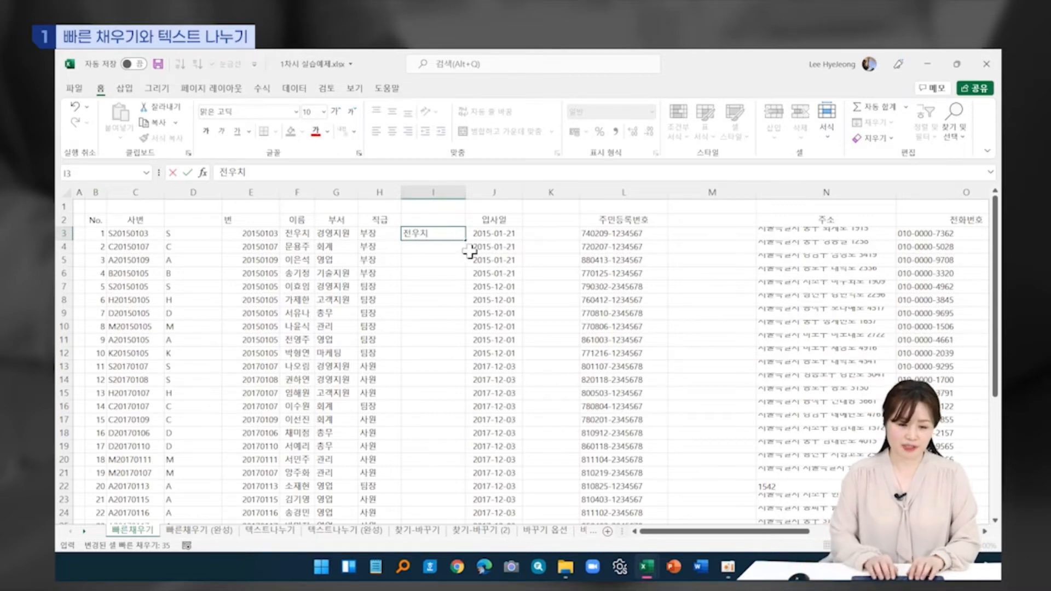
text(ㅜ장)
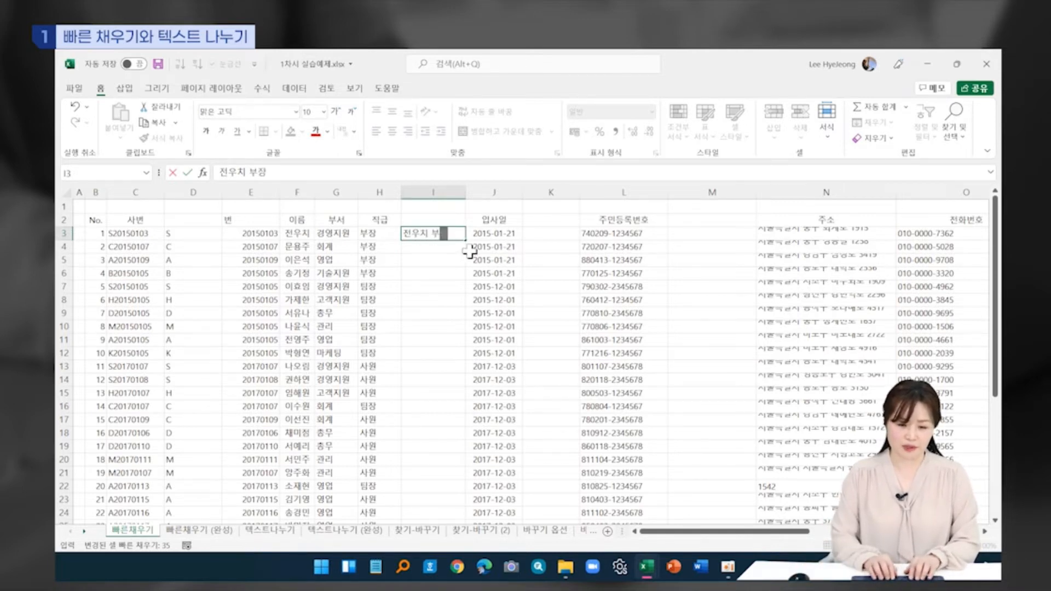
key(Return)
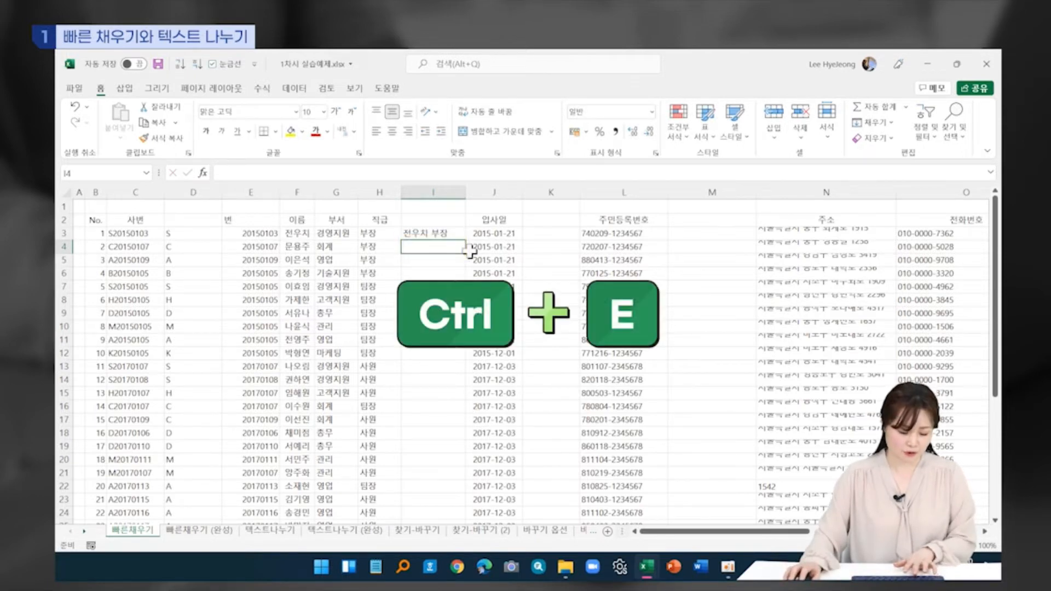
- Flash Fill column I from I4 with each employee's combined name and position and check the rows
key(ctrl+e)
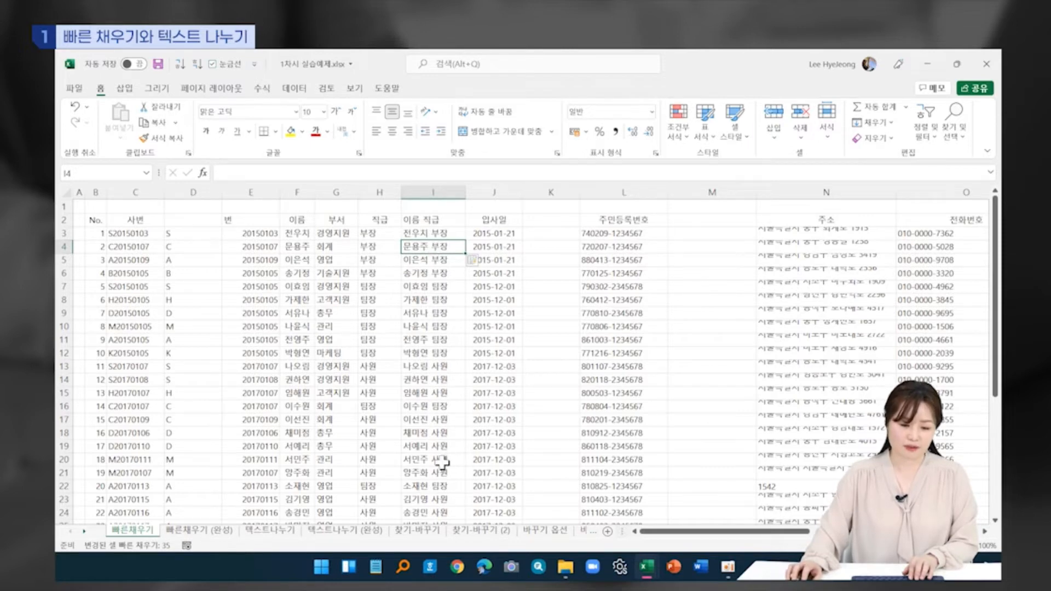
scroll(433, 477, down, 10)
scroll(436, 441, up, 10)
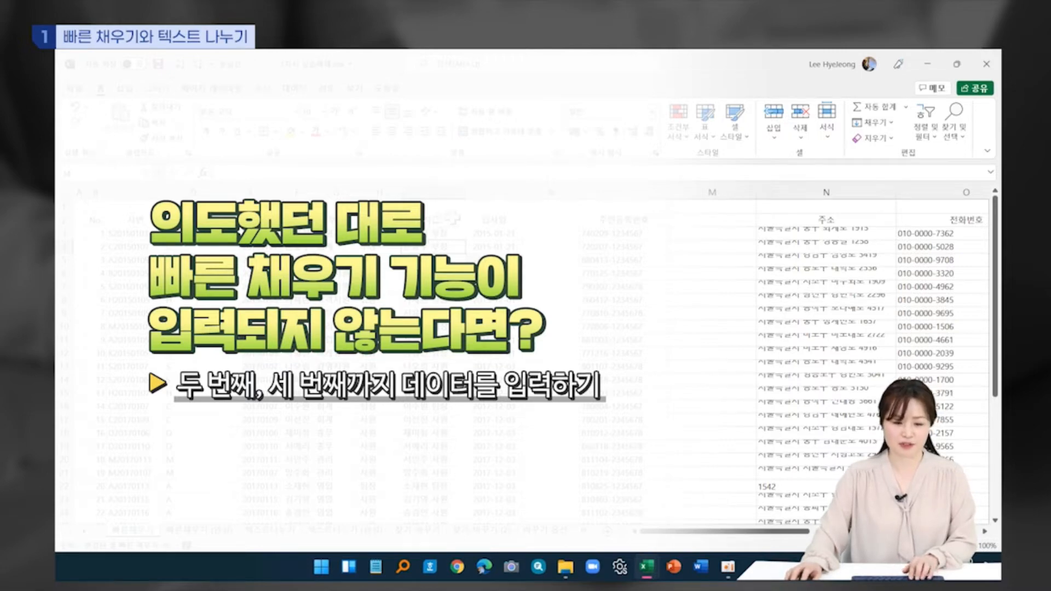
- Enter 2015년 in K3 as the hire-year pattern for column K
click(536, 230)
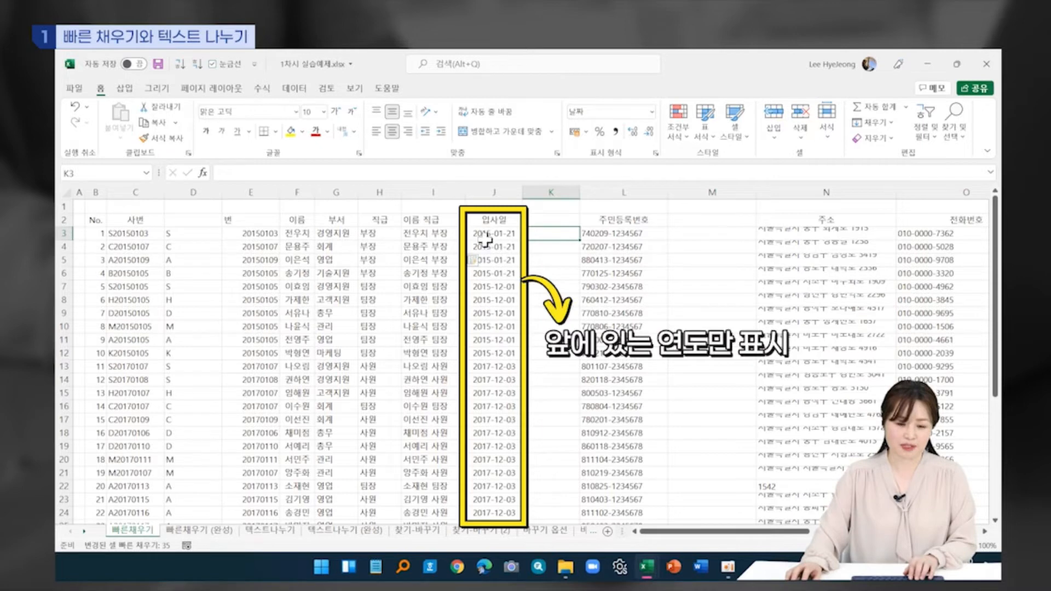
click(535, 229)
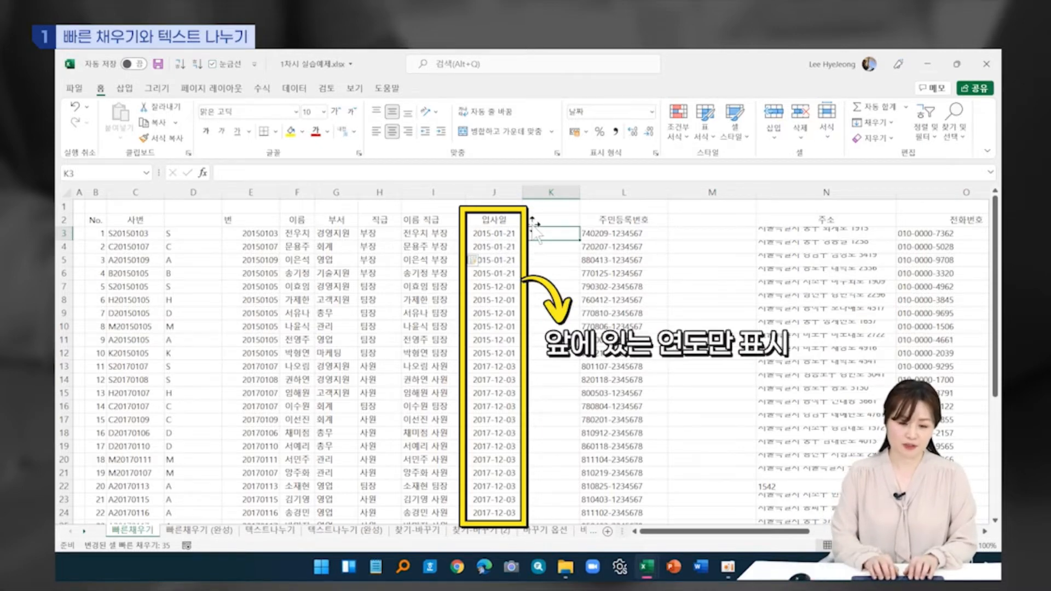
text(201)
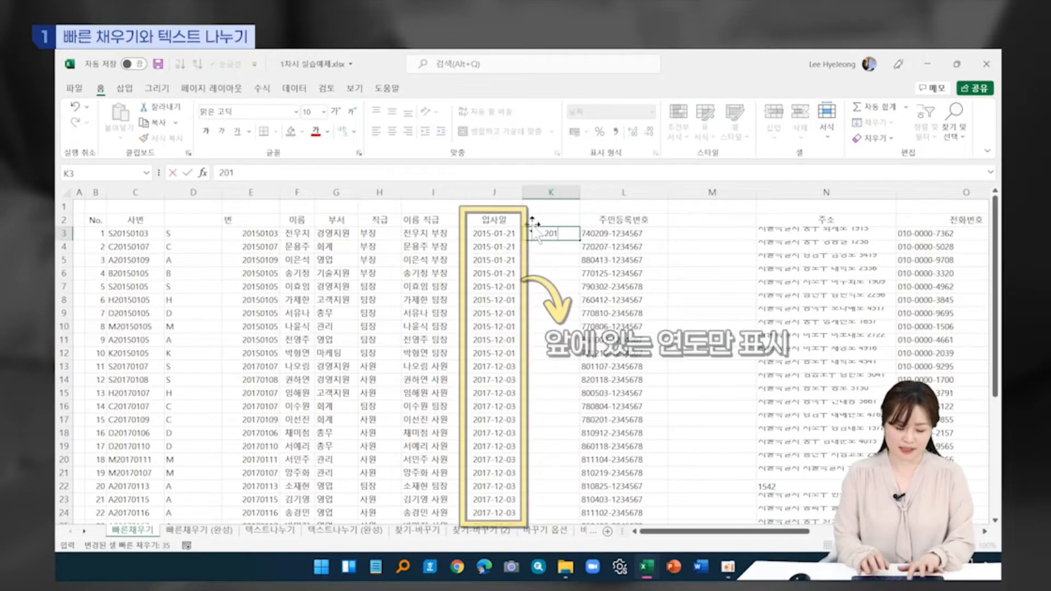
text(5년)
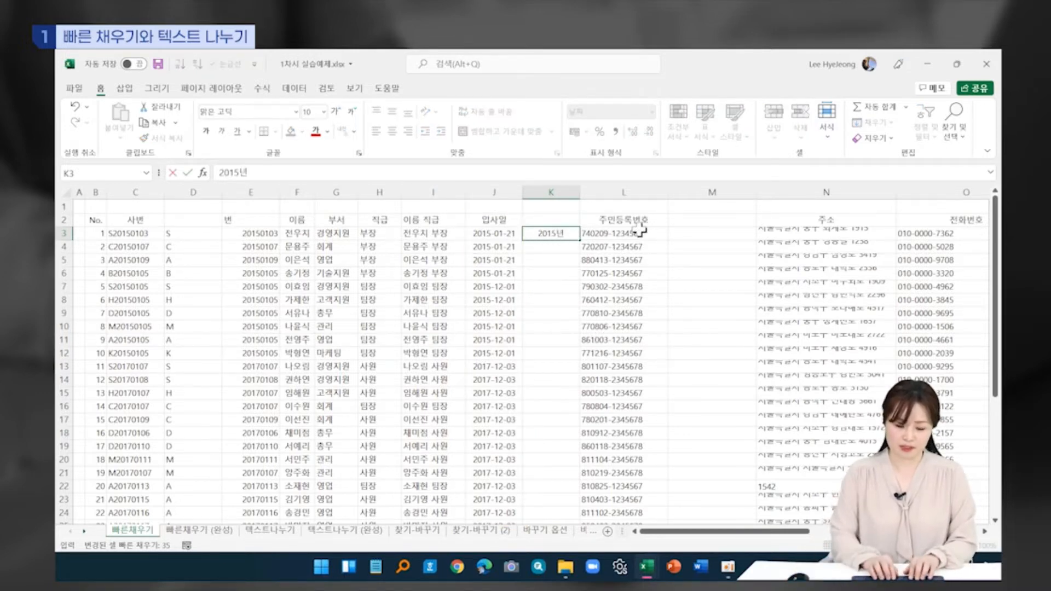
key(Return)
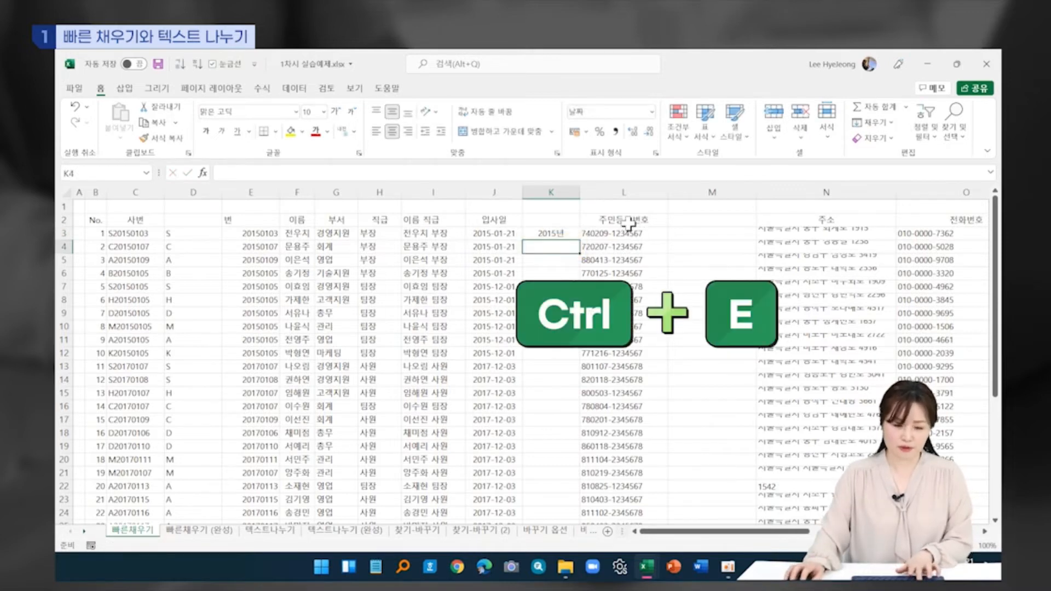
- Flash Fill column K from K4 with each employee's hire year and check the rows down to the end of the list
key(ctrl+e)
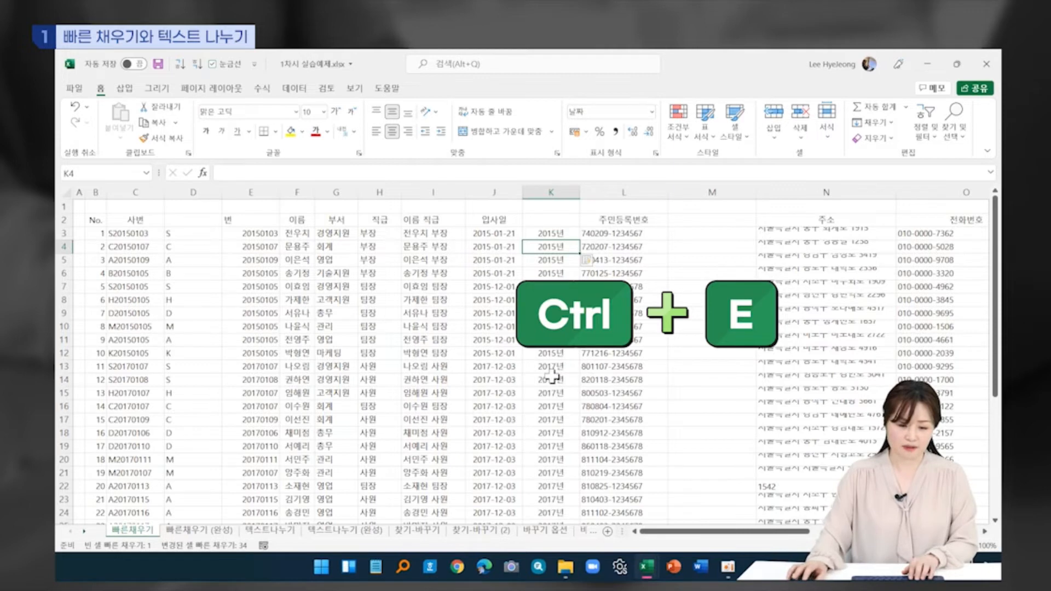
scroll(543, 385, down, 3)
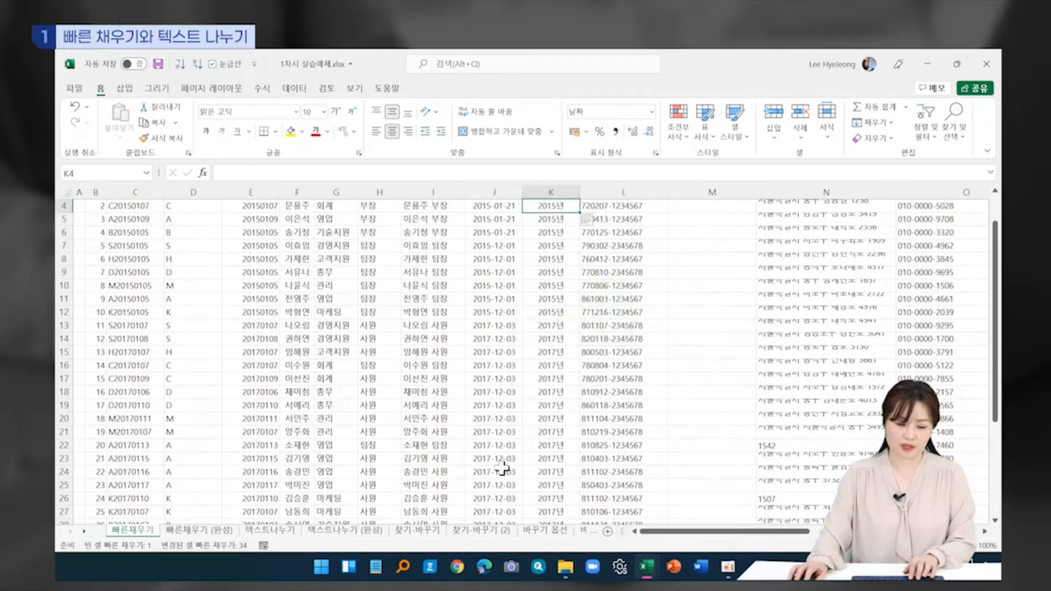
scroll(548, 483, down, 2)
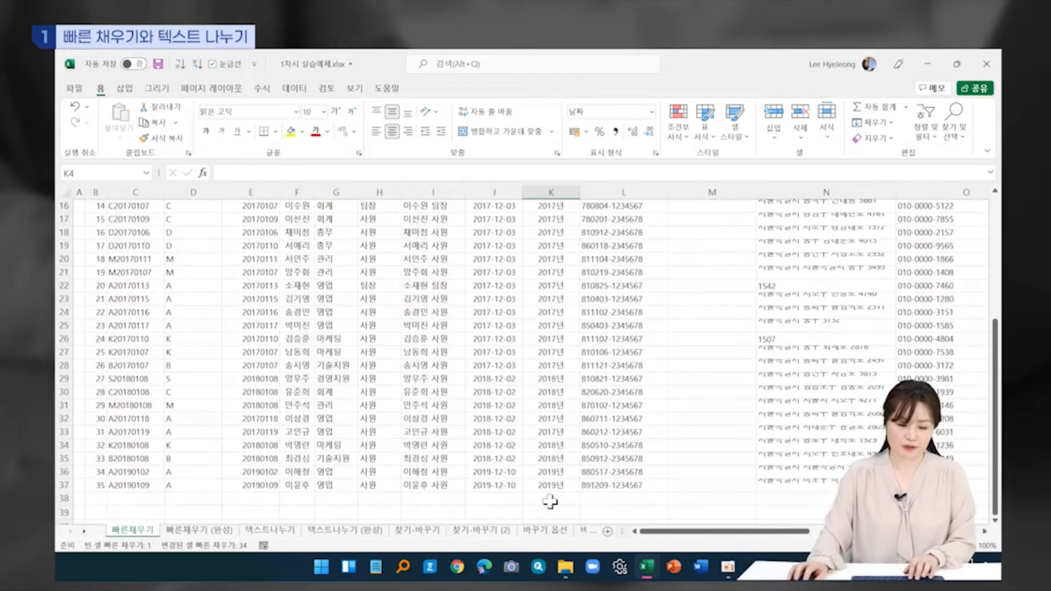
scroll(550, 500, up, 5)
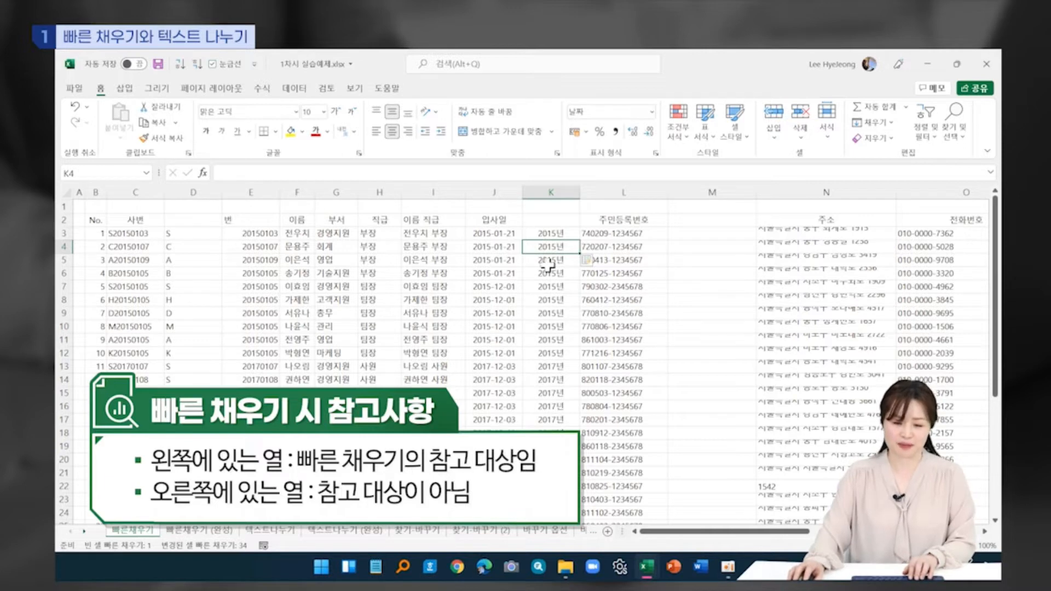
- Enter the first employee's resident registration number in M3 with its last six digits replaced by asterisks
click(688, 231)
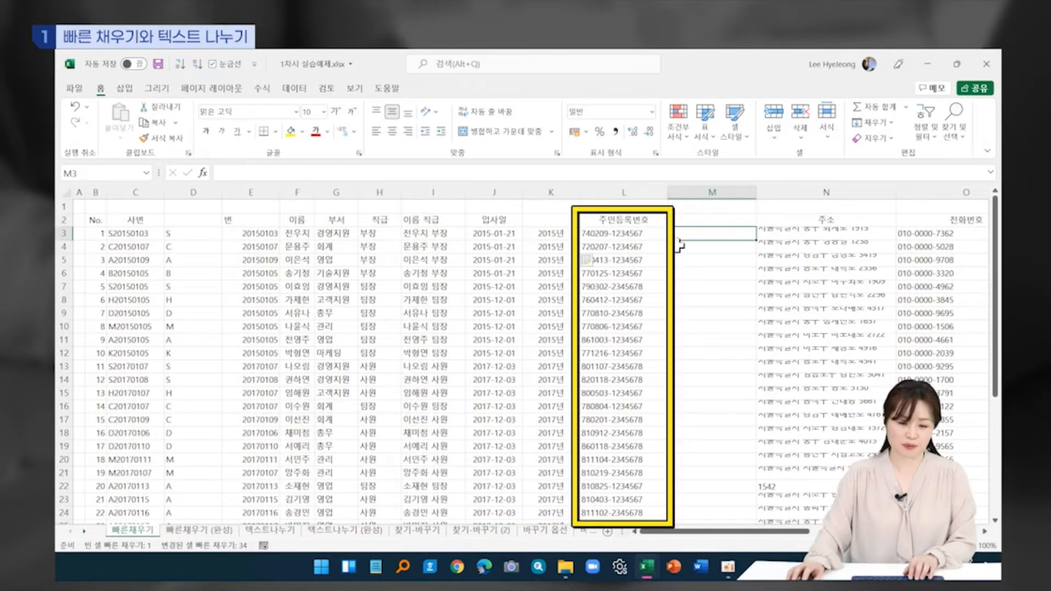
click(612, 224)
click(614, 233)
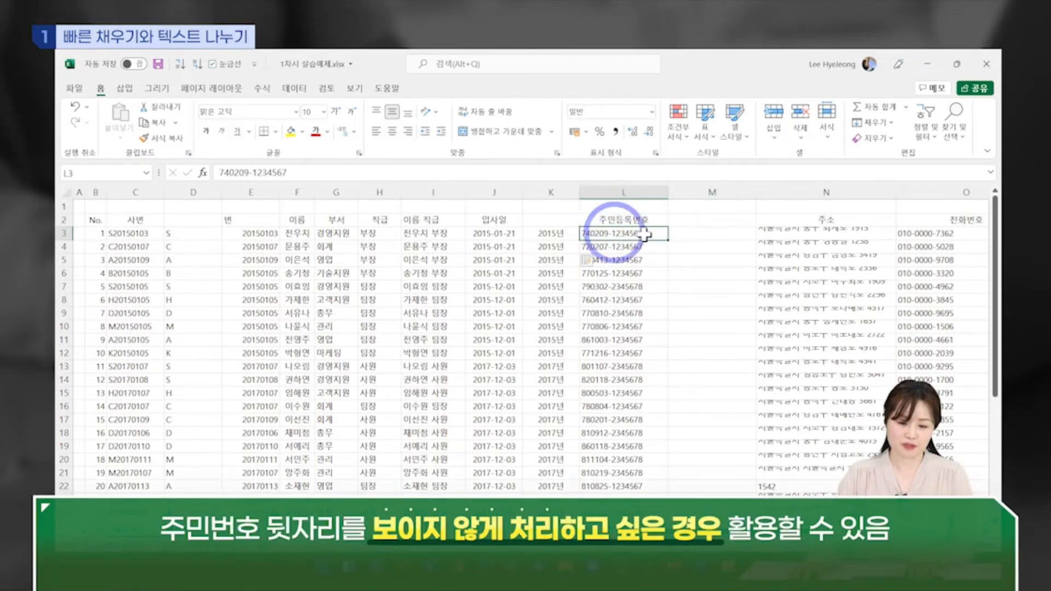
click(681, 234)
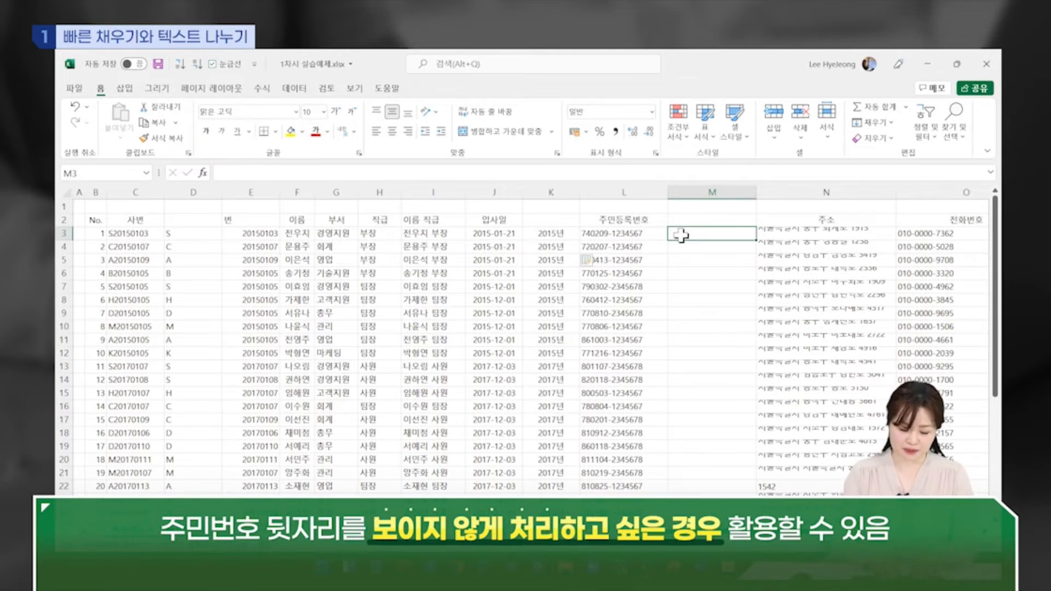
text(740506)
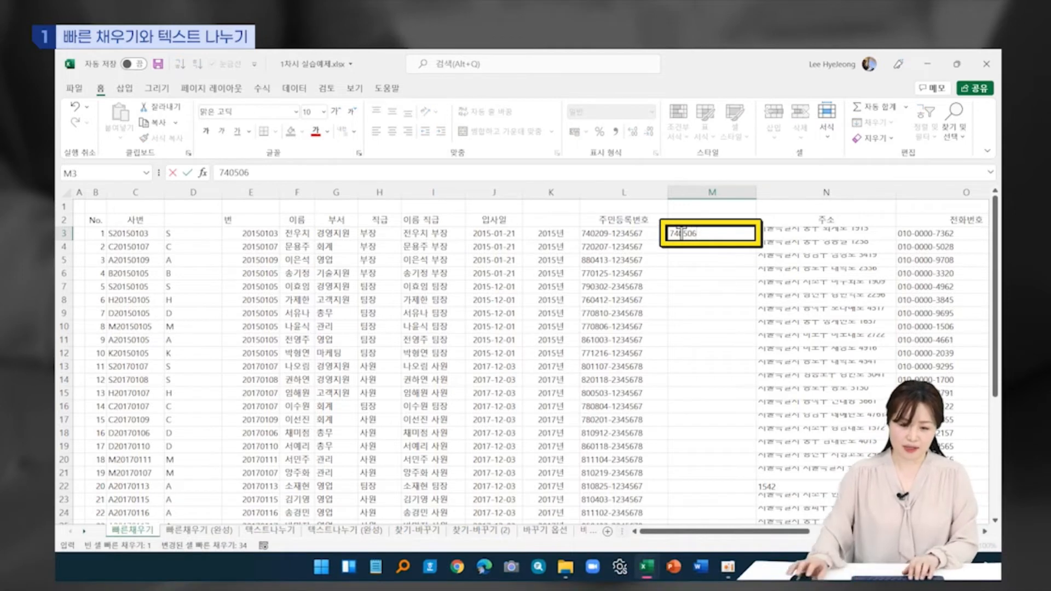
key(BackSpace)
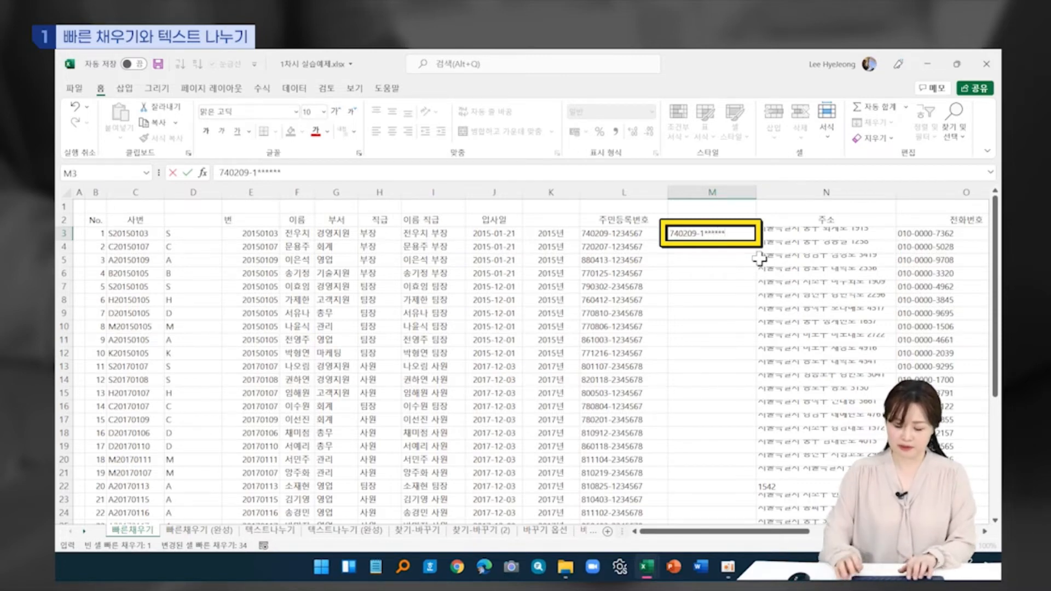
key(Return)
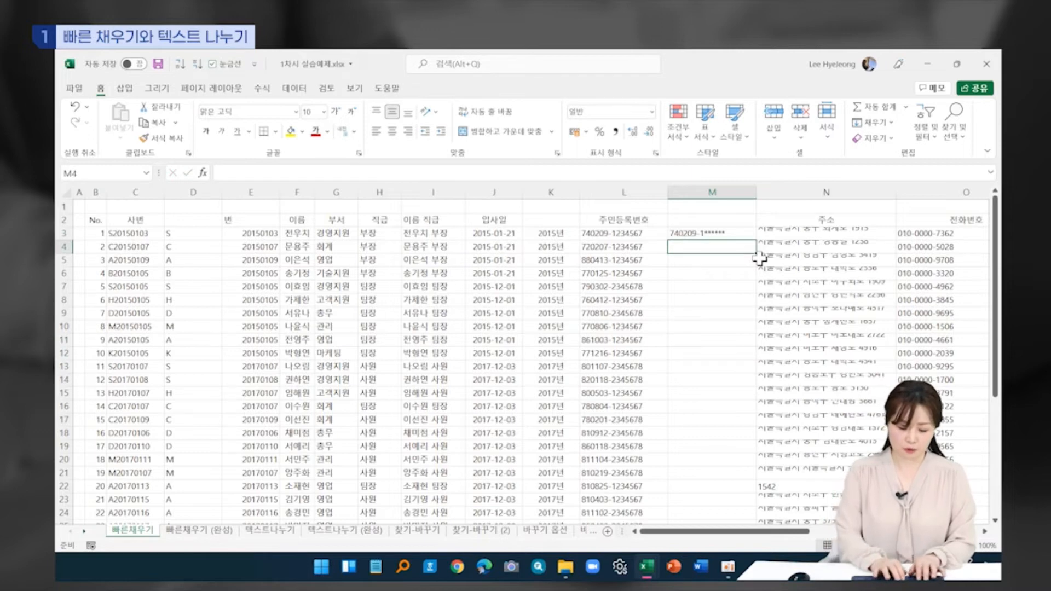
- Enter the second employee's masked registration number in M4 and undo the suggested fill of the rows below it
text(720207-1******)
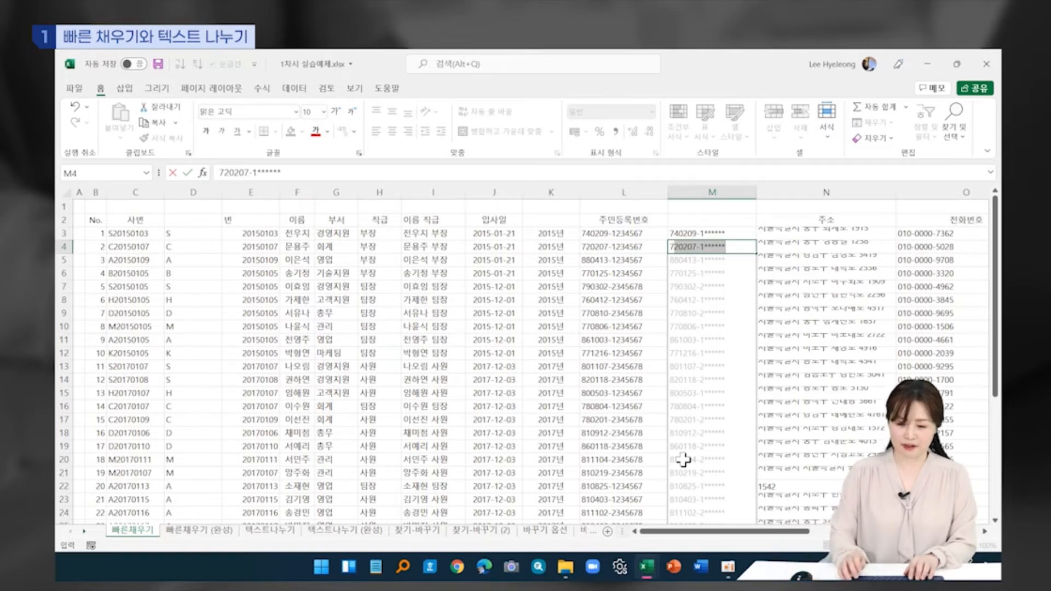
key(Return)
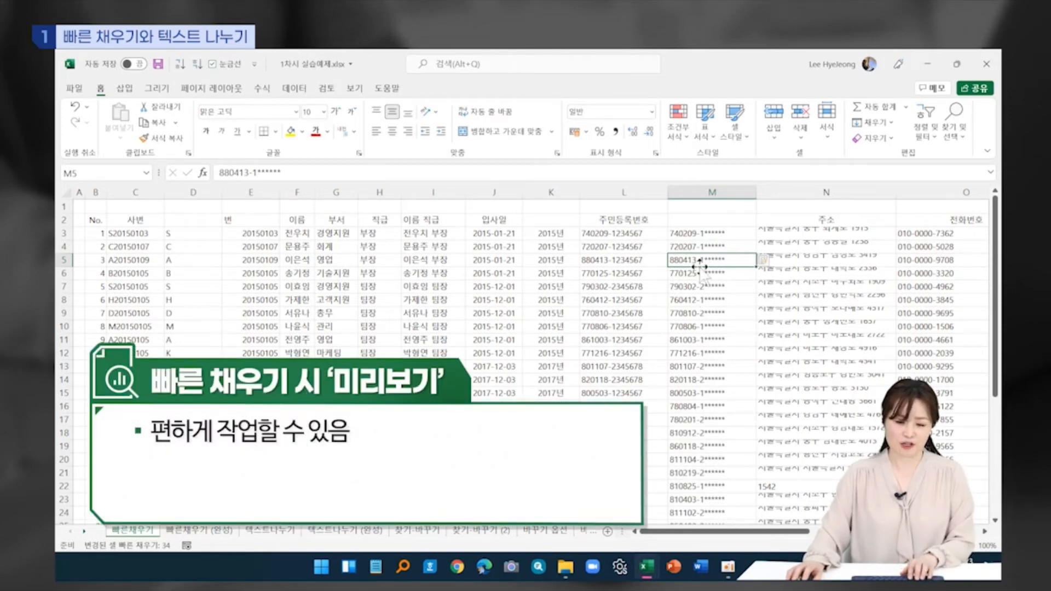
key(ctrl+z)
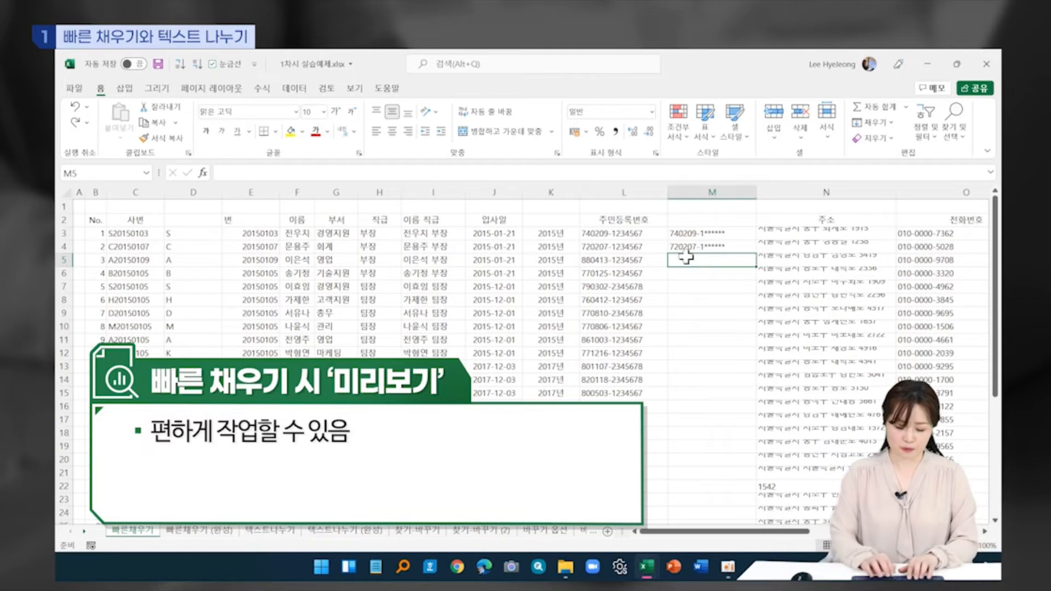
- Enter the third employee's masked registration number in M5 and Flash Fill the rest of column M from M6
text(88)
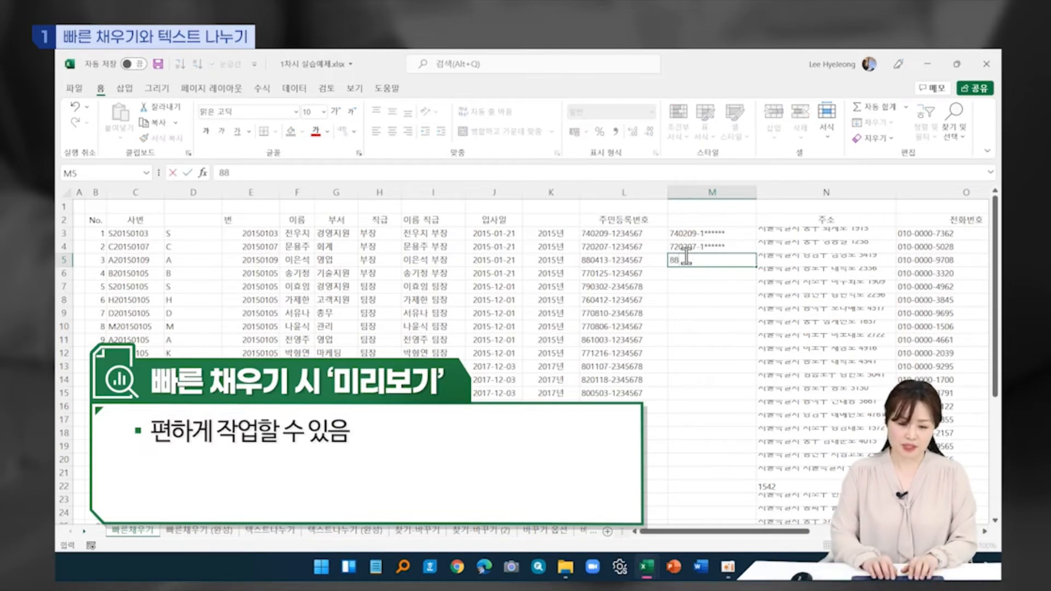
text(0413-1******)
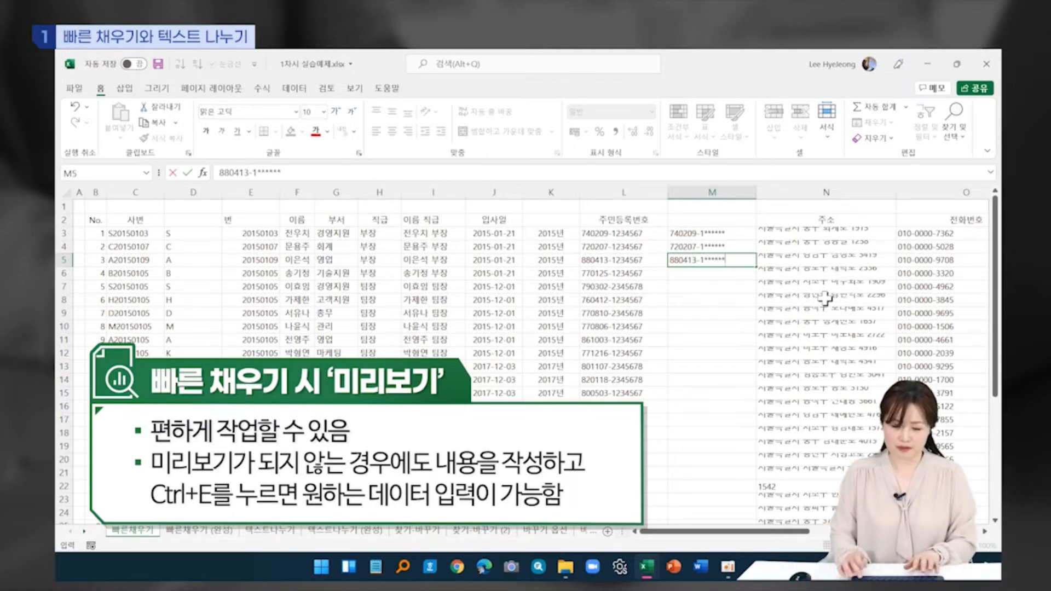
key(Return)
key(ctrl+e)
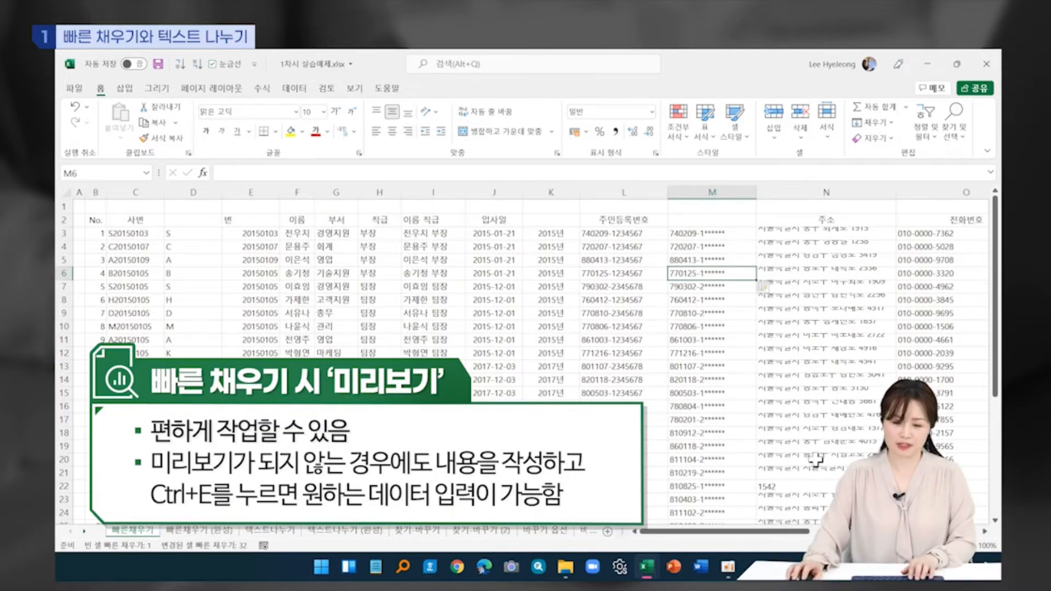
- Enter the first employee's phone number in P3 with the middle four digits replaced by asterisks
scroll(622, 235, right, 4)
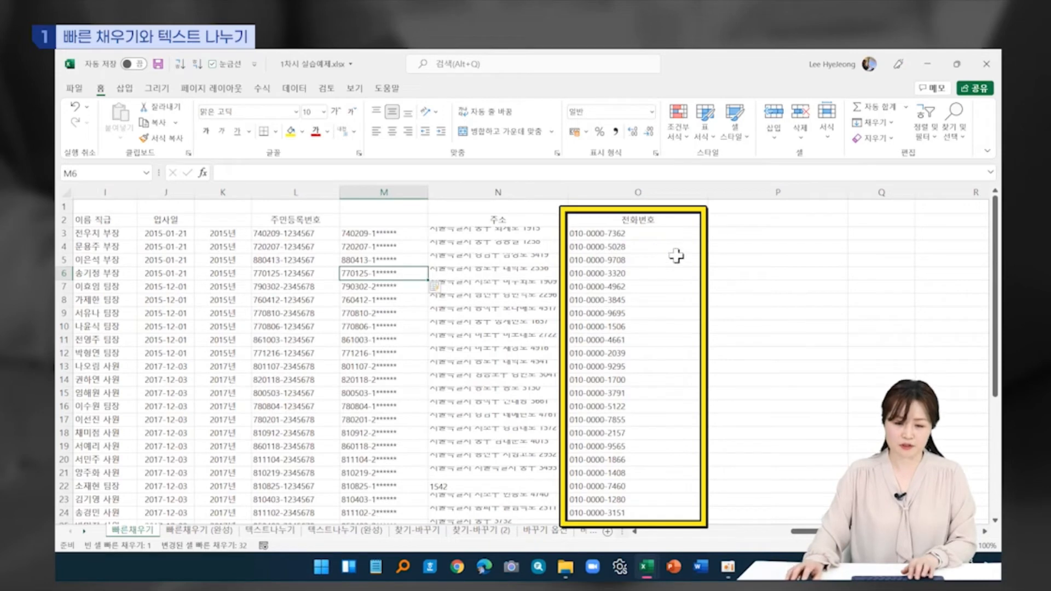
click(738, 234)
text(010)
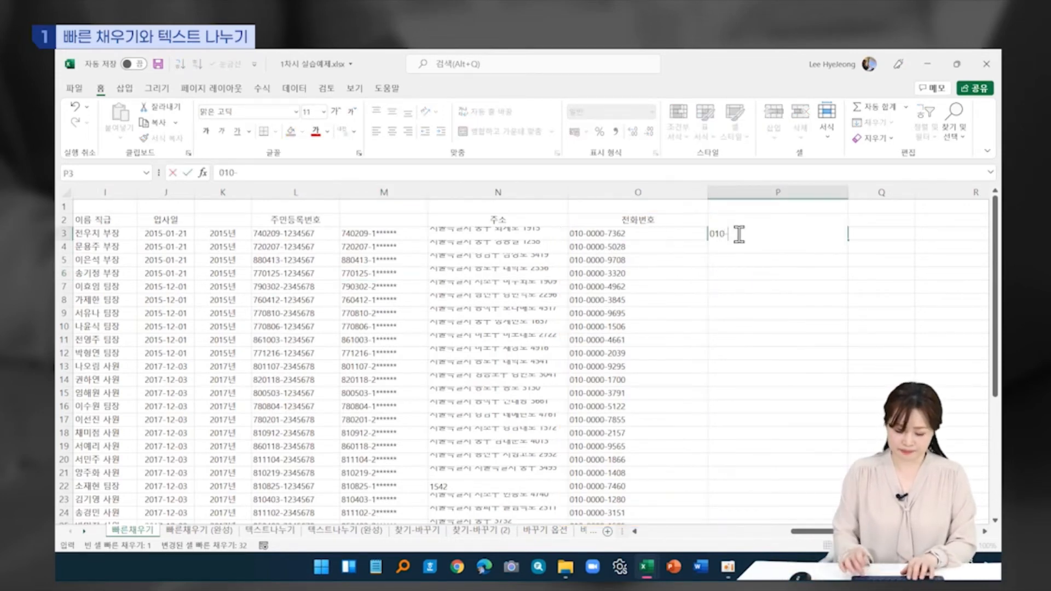
text(-****-)
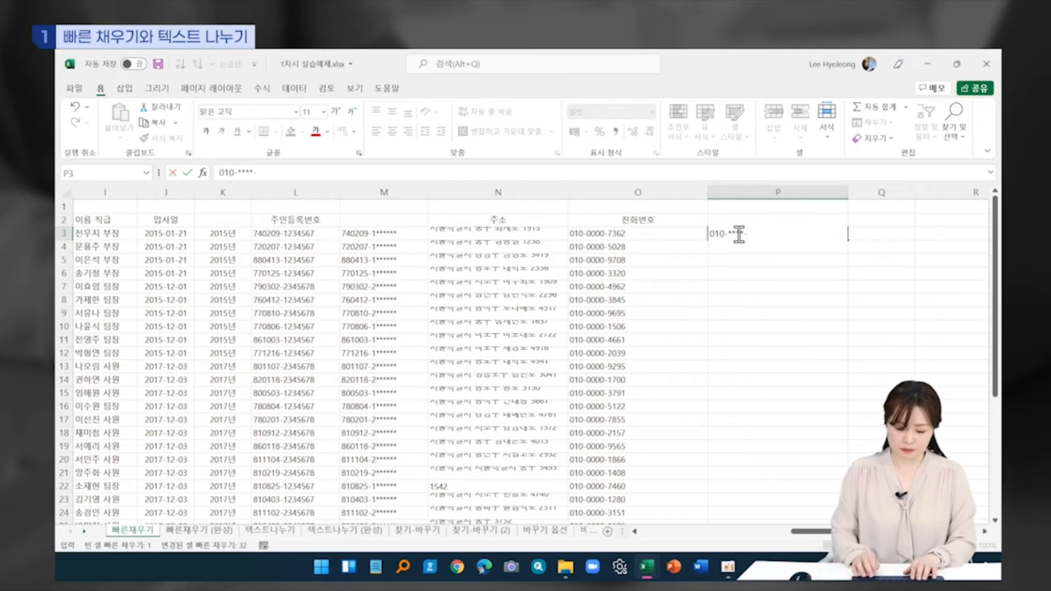
text(7362)
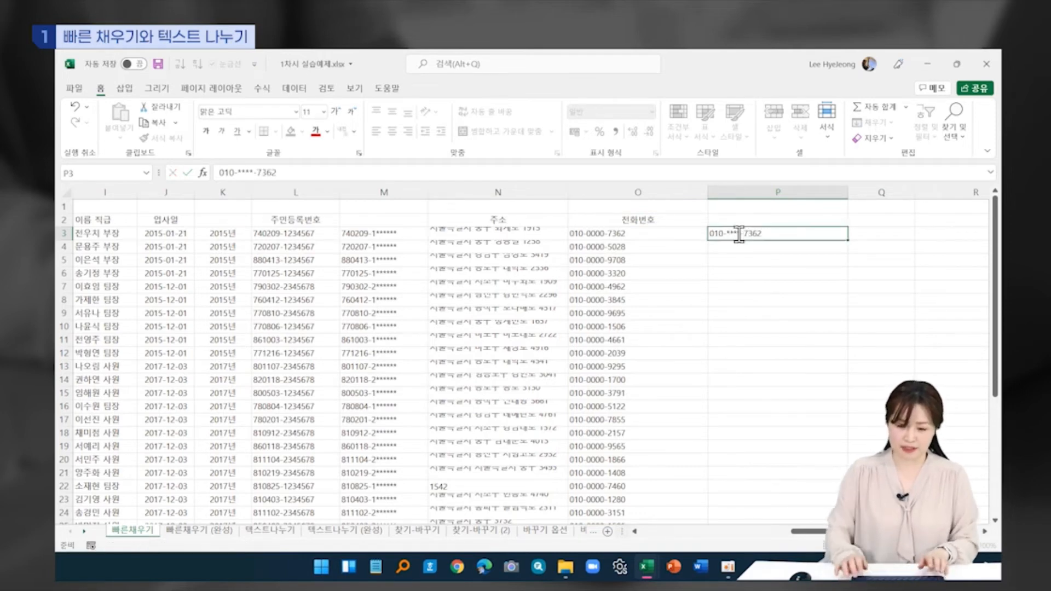
key(Return)
- Flash Fill column P from P4 with the masked phone numbers and check the rows against column O
key(ctrl+e)
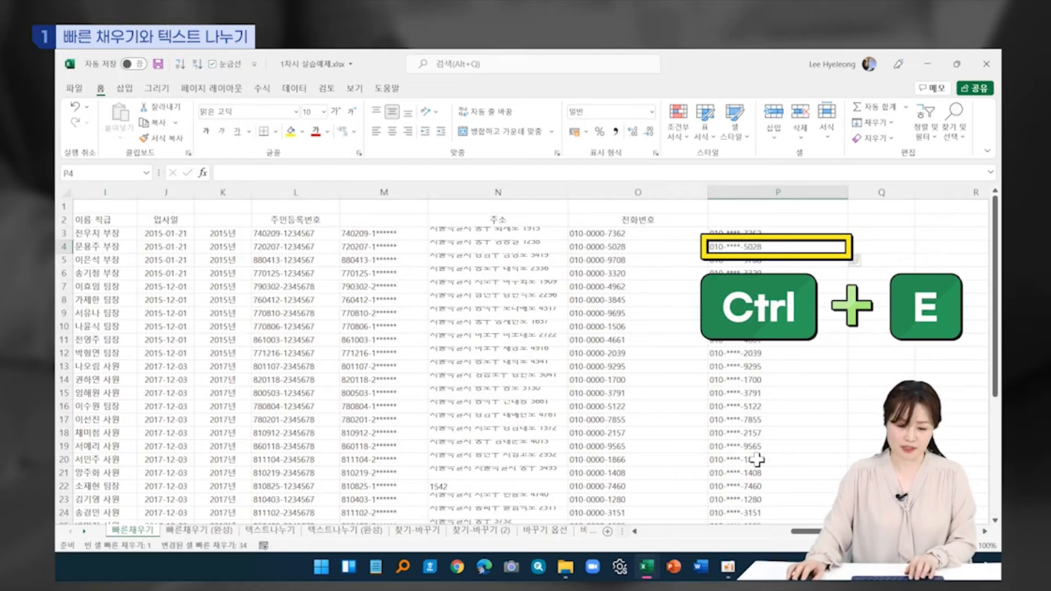
scroll(736, 438, down, 1)
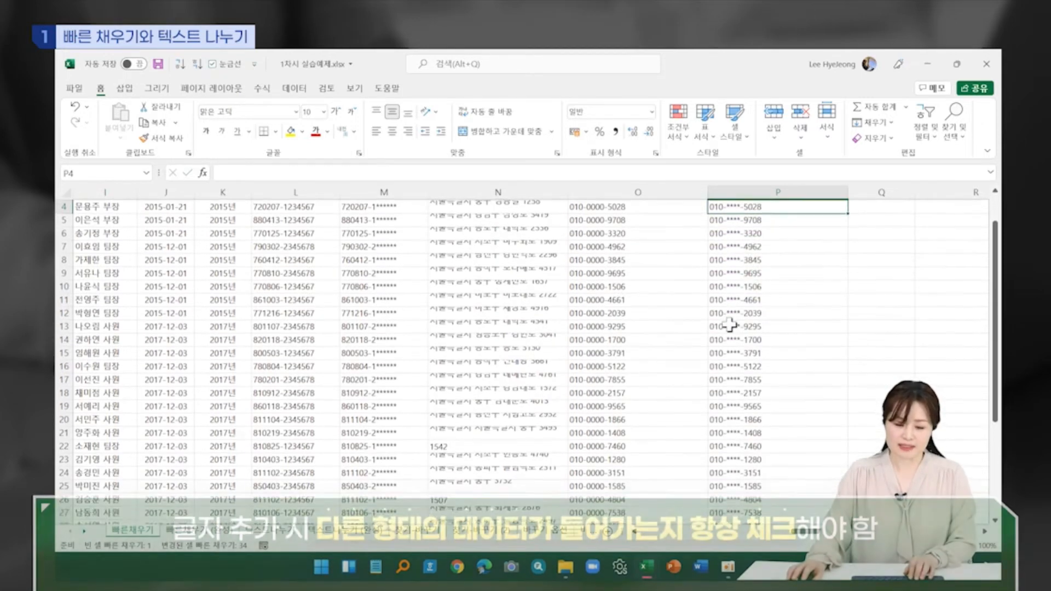
scroll(729, 375, down, 1)
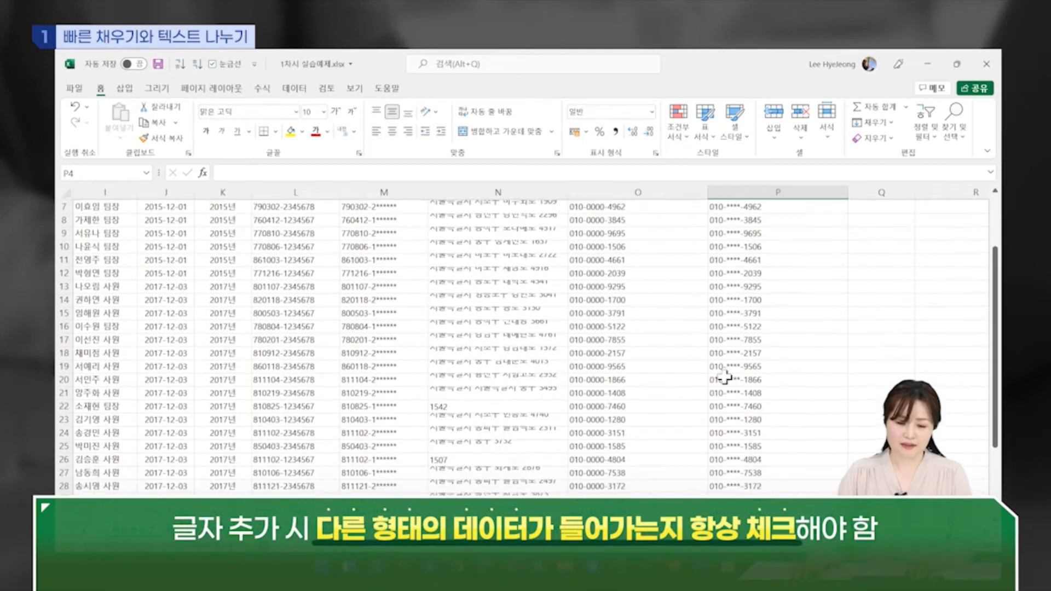
scroll(714, 425, up, 2)
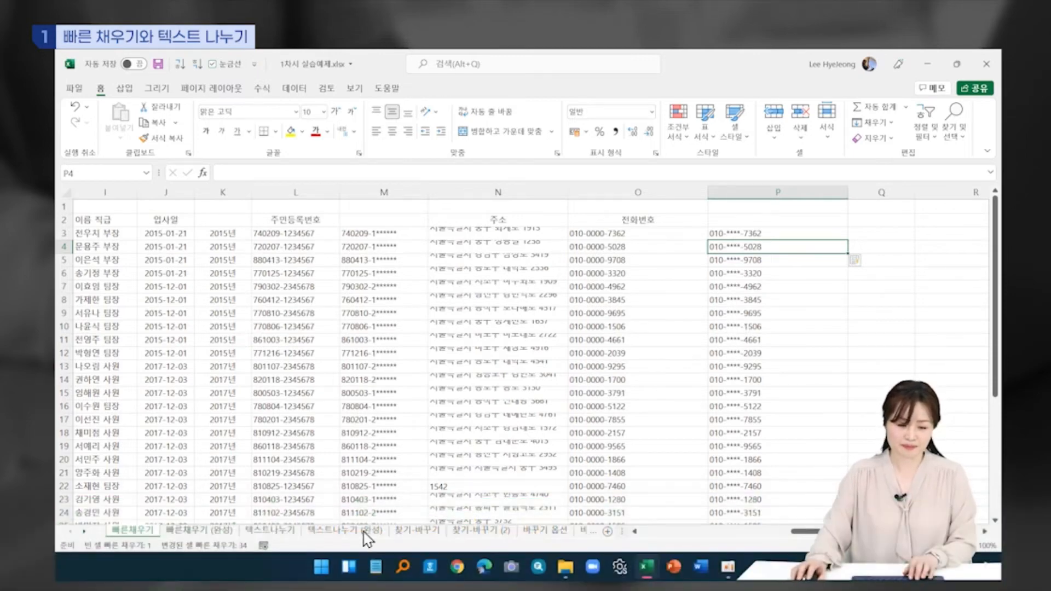
- On the 텍스트나누기 sheet, copy all resident registration numbers from L3 down into the 생년월일 column starting at N3
click(364, 531)
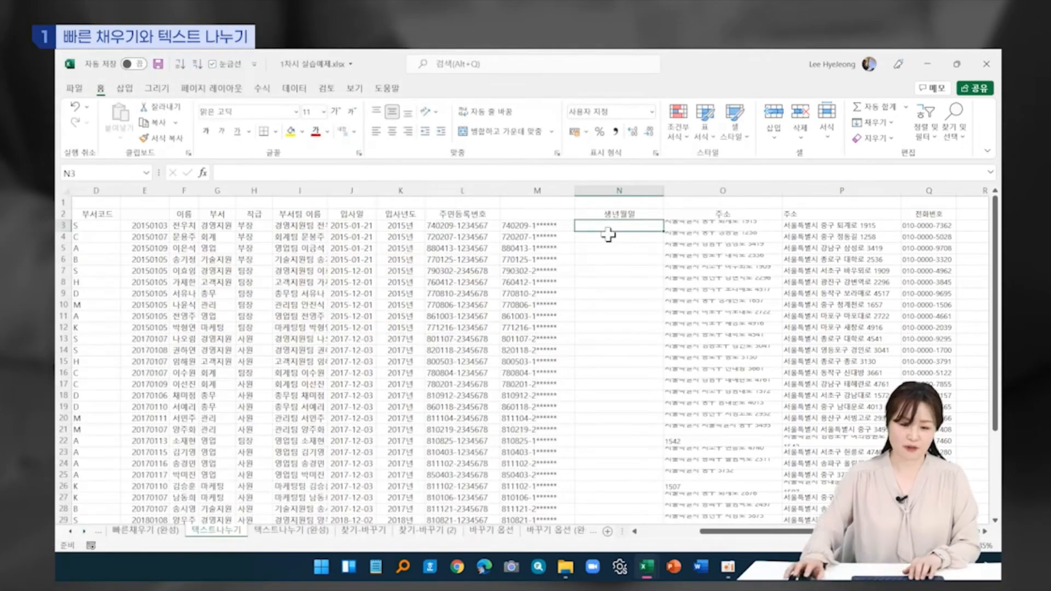
click(478, 230)
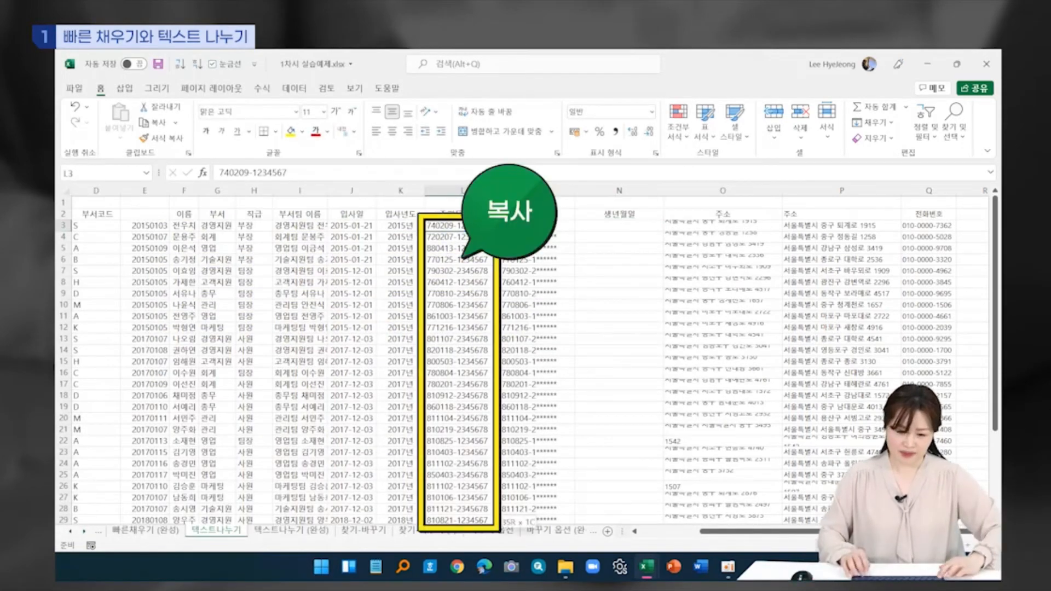
key(ctrl+shift+Down)
key(ctrl+c)
scroll(544, 251, up, 3)
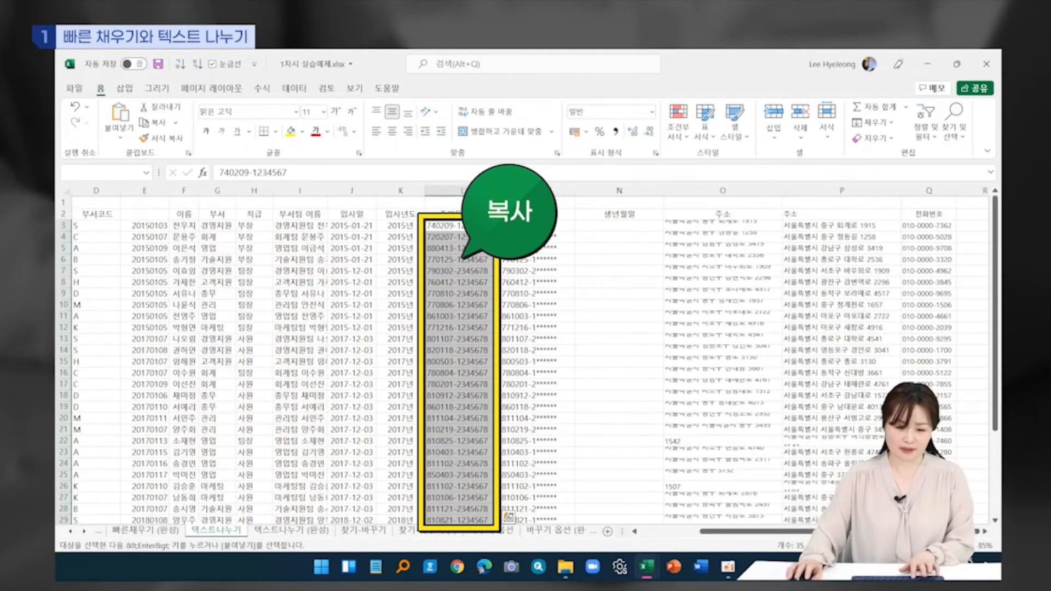
click(611, 224)
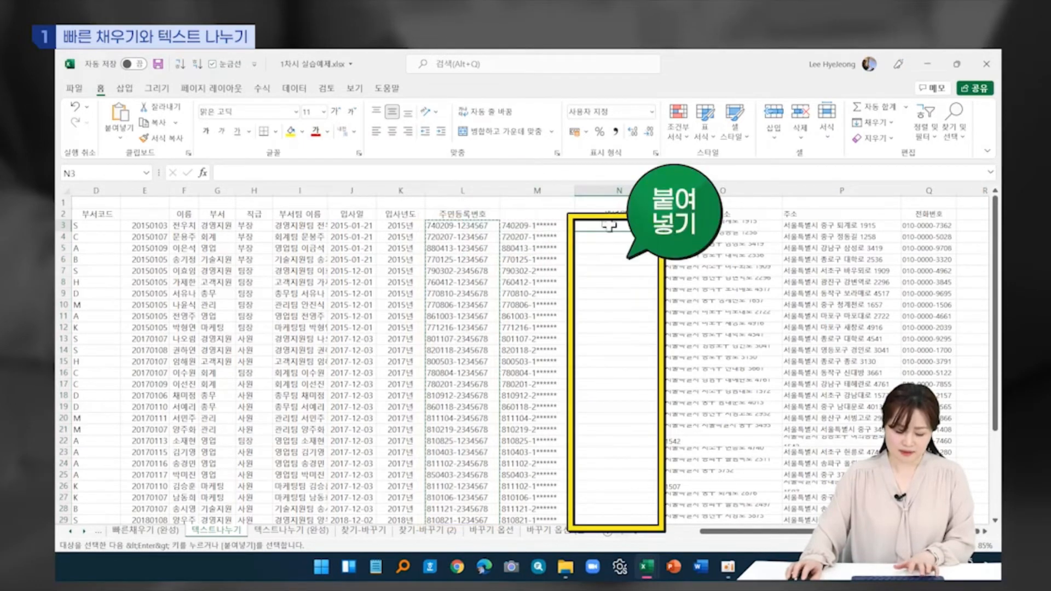
key(ctrl+v)
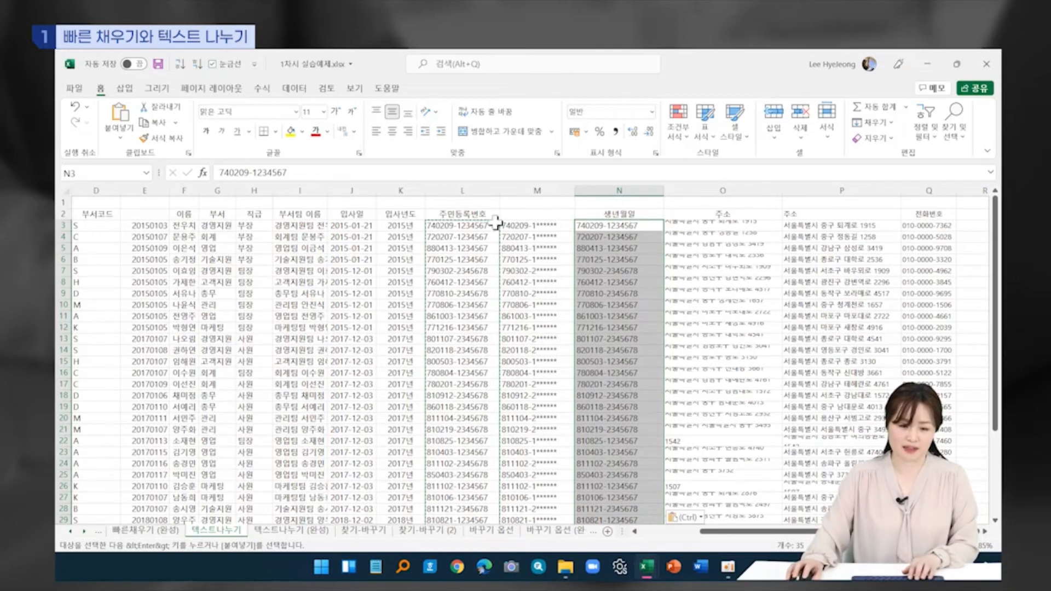
- Start Text to Columns on the copied registration numbers in column N as delimited data, splitting only at a custom "-" delimiter instead of tabs
click(299, 92)
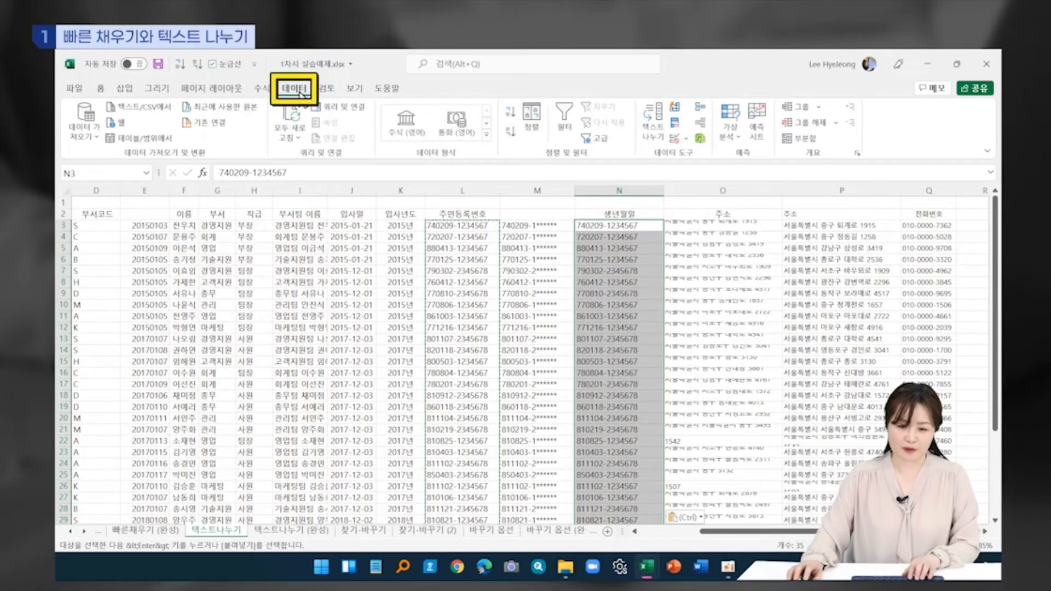
click(655, 130)
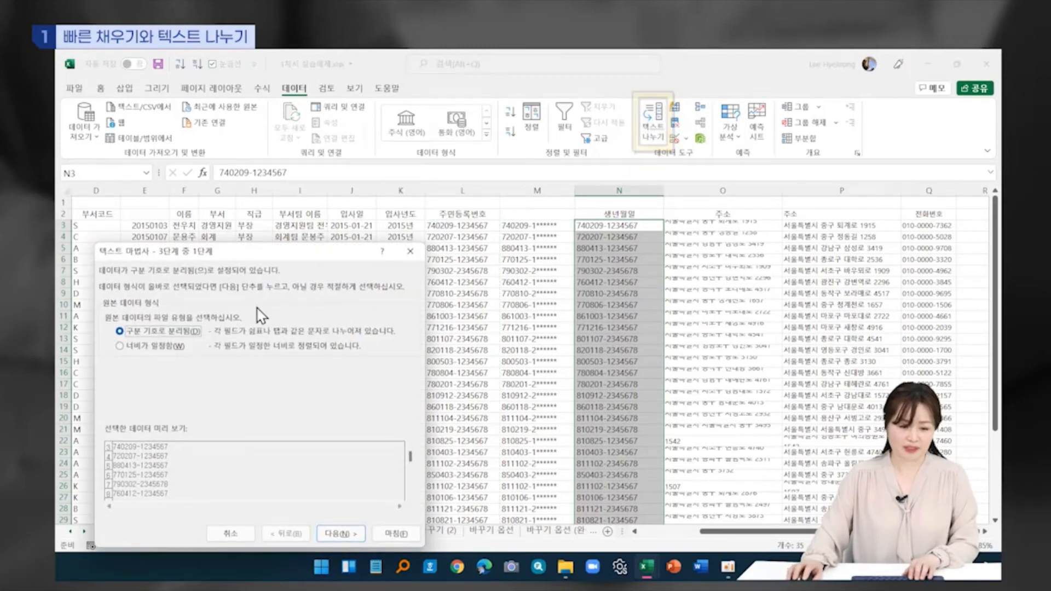
drag(255, 252, 824, 128)
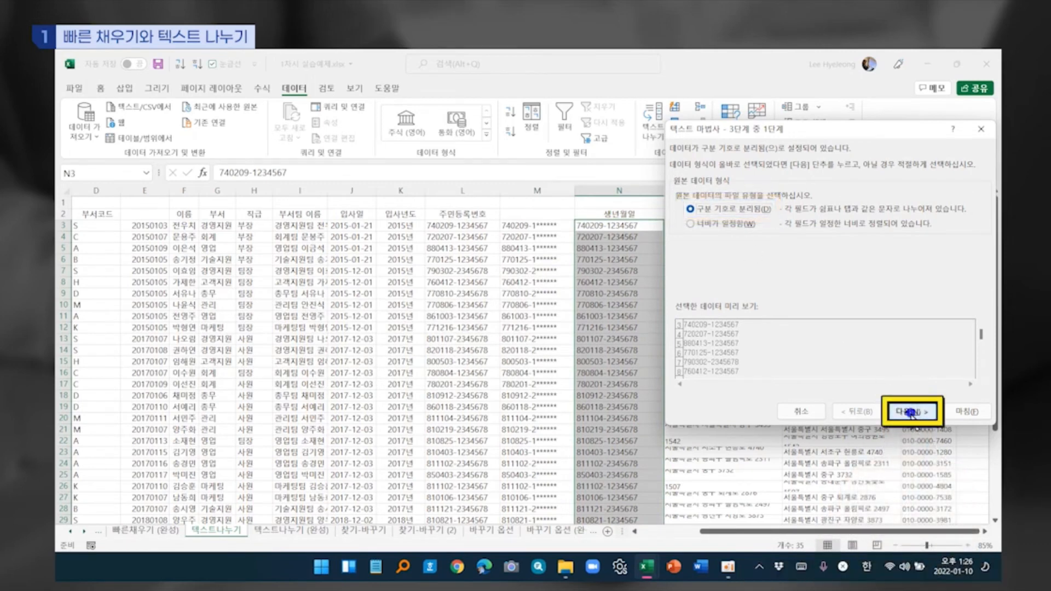
click(893, 412)
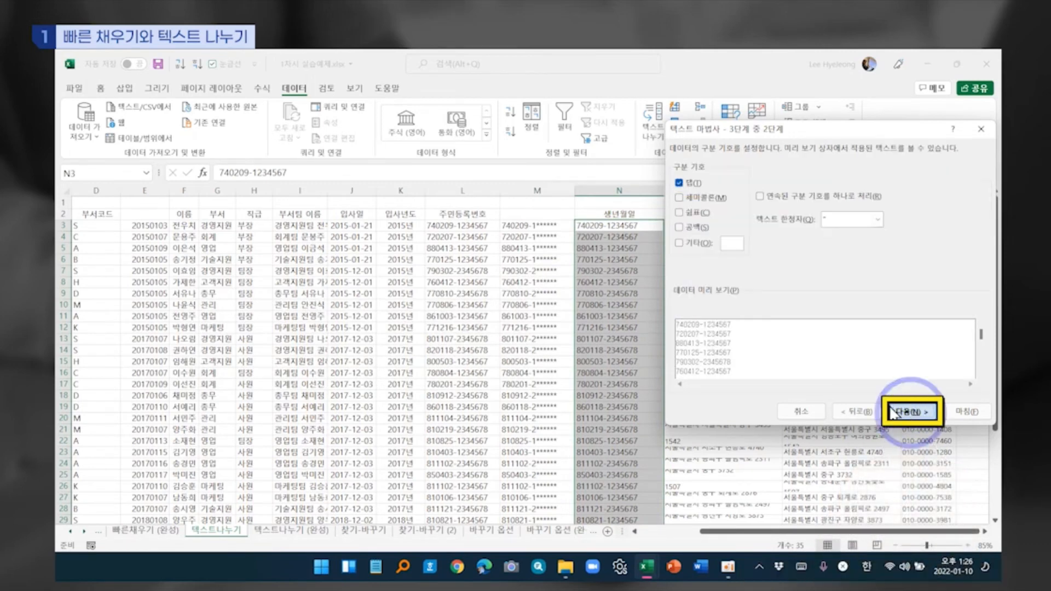
click(680, 184)
click(679, 243)
text(-)
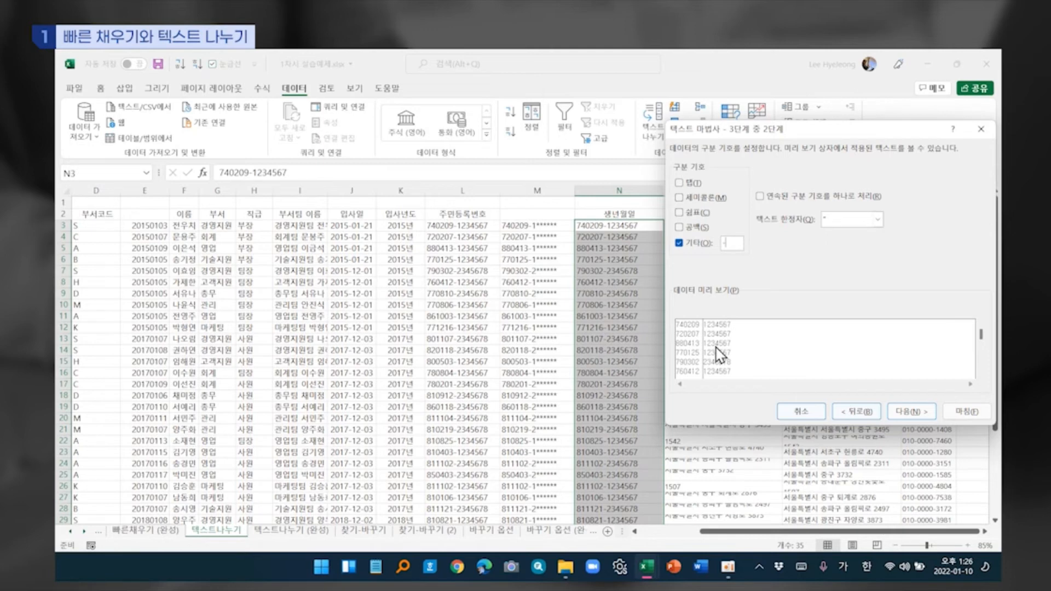
click(911, 411)
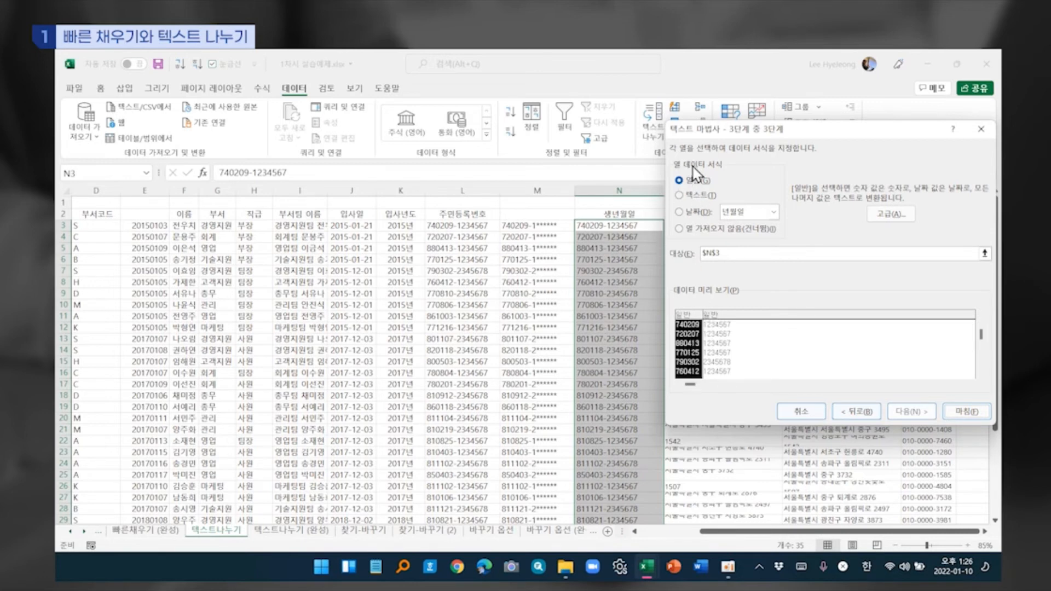
- Import the first split column as a 년월일 date, skip the second column, finish the split at N3 and check the rows
click(679, 212)
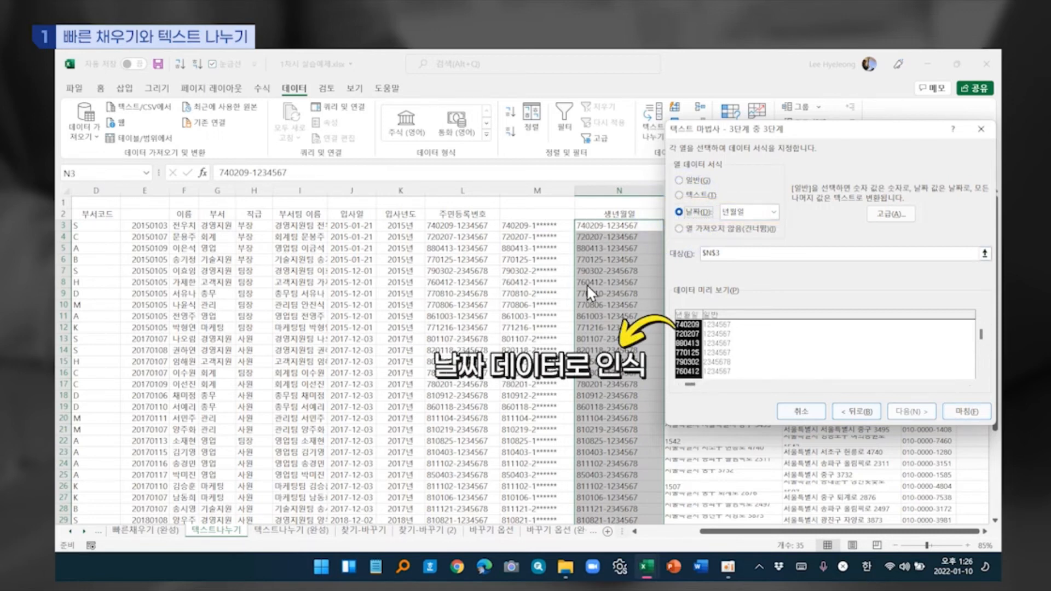
click(721, 333)
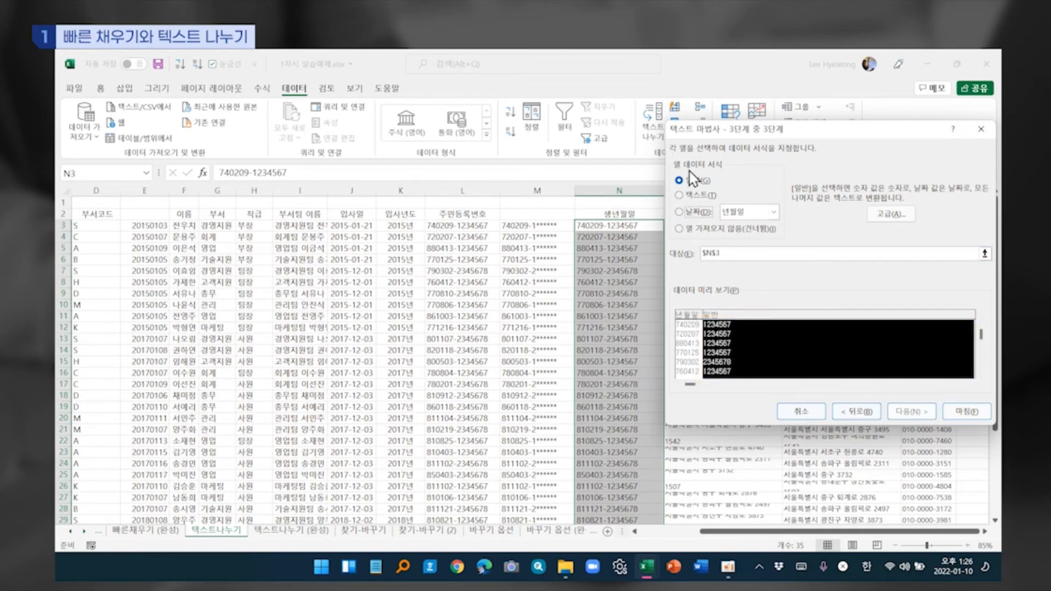
click(680, 230)
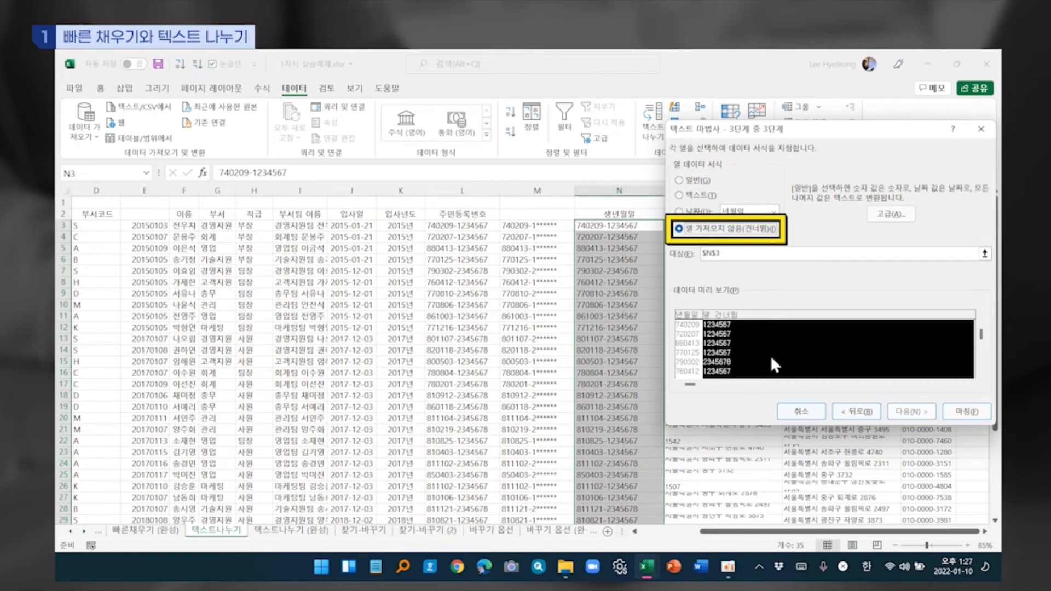
click(960, 413)
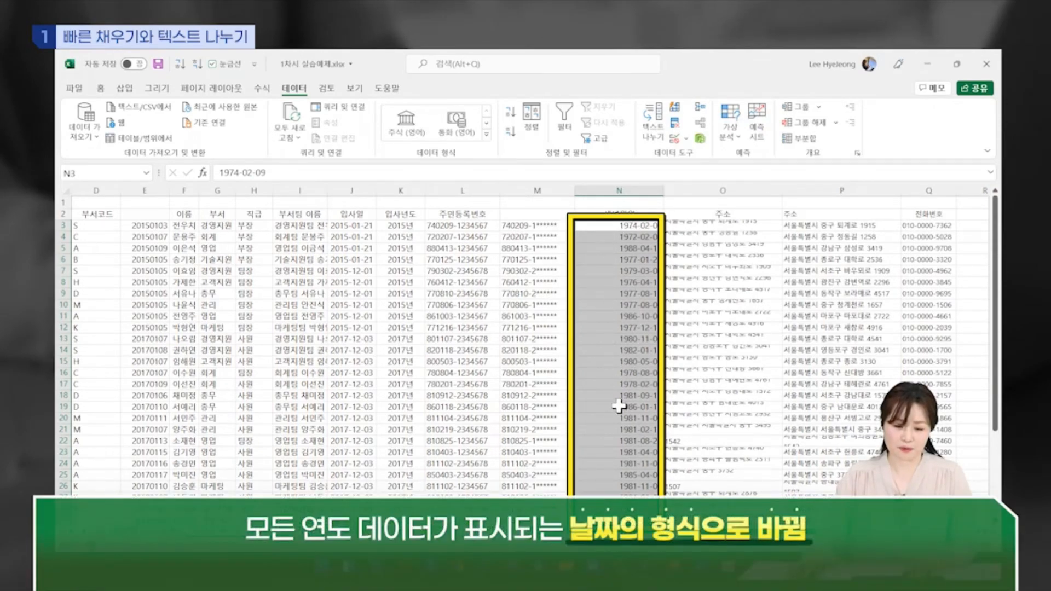
scroll(622, 405, down, 5)
scroll(623, 405, up, 6)
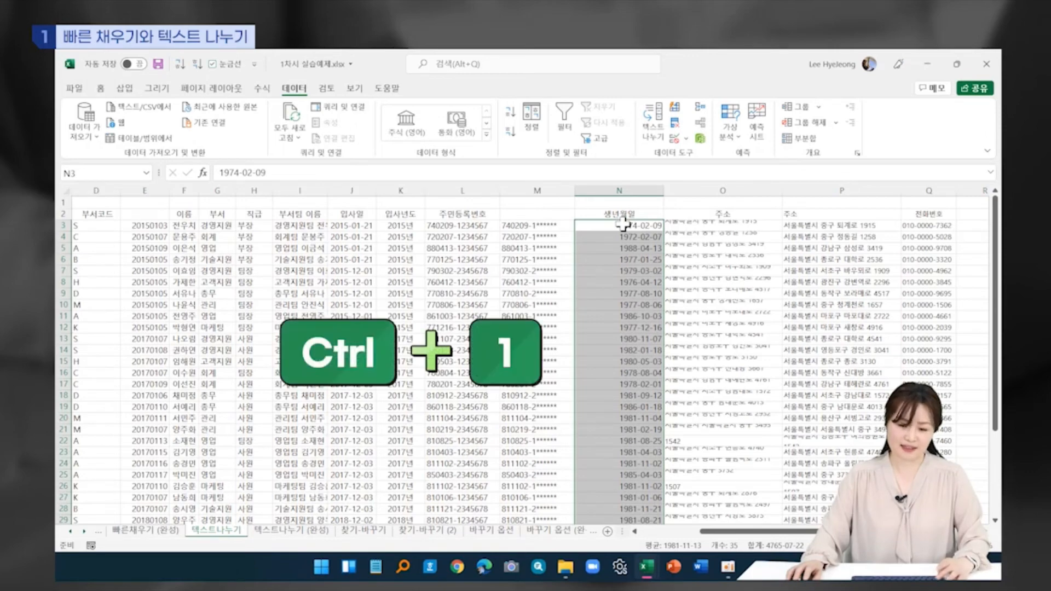
- Open the cell format settings for the birth dates in column N and preview the "2012년 3월 14일" date type
key(ctrl+1)
drag(705, 105, 261, 164)
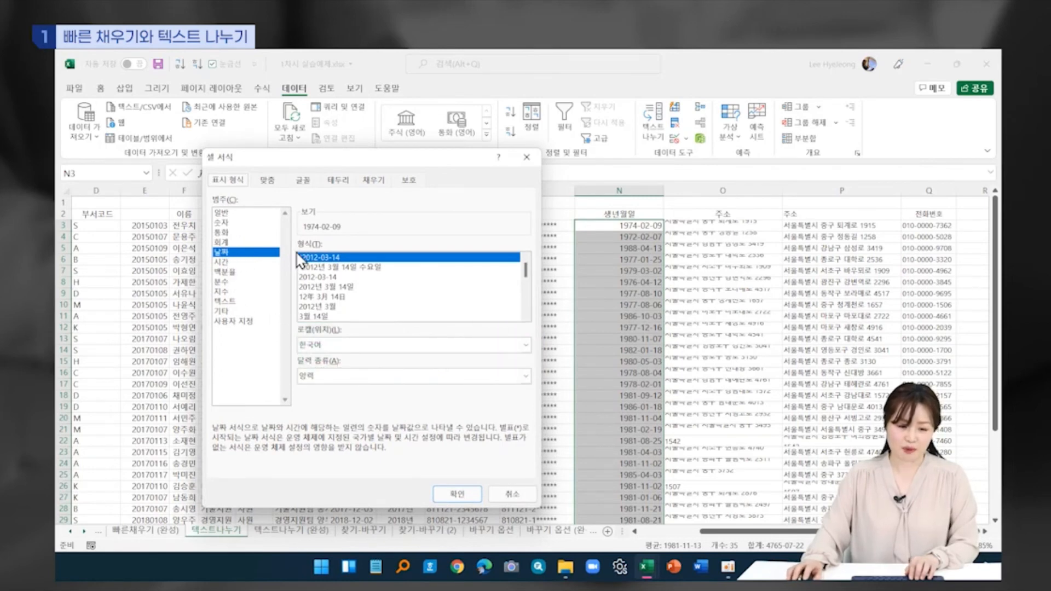
click(341, 287)
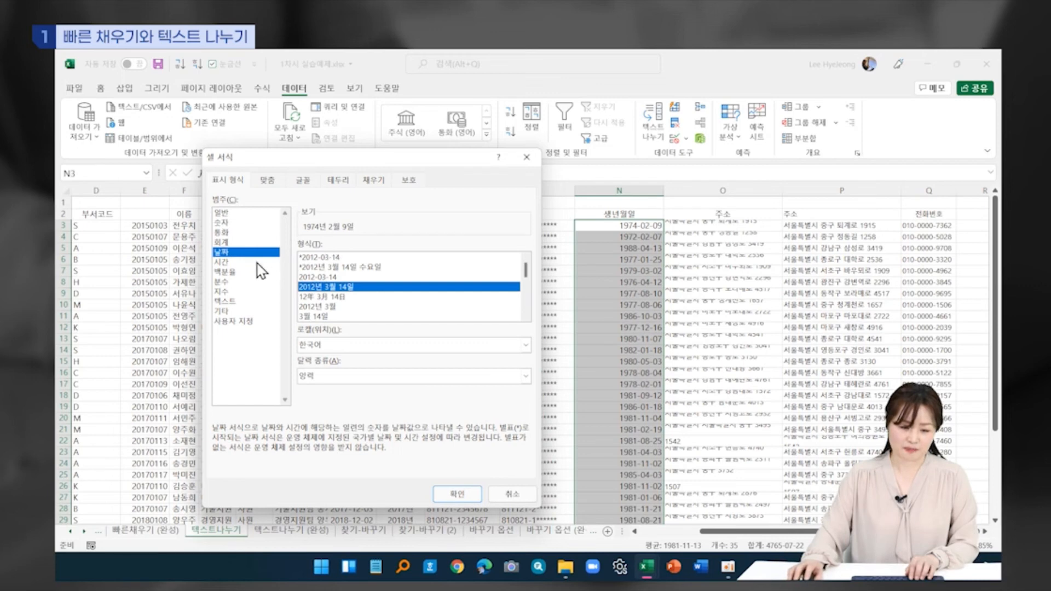
click(324, 257)
- Apply the custom number format "yyyy년 mm월 dd일" to the birth dates in column N
click(240, 320)
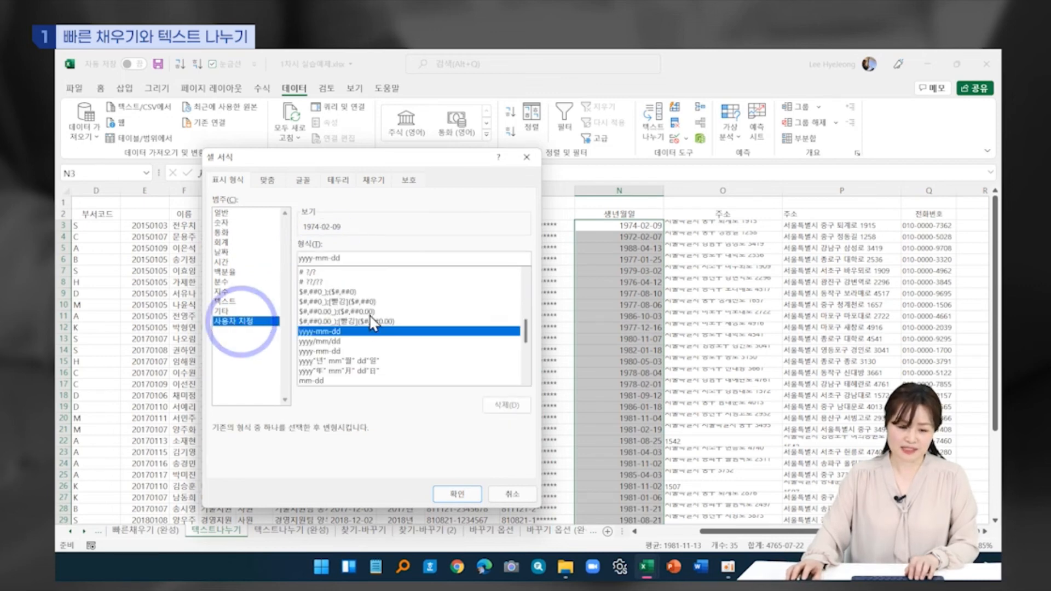
click(365, 259)
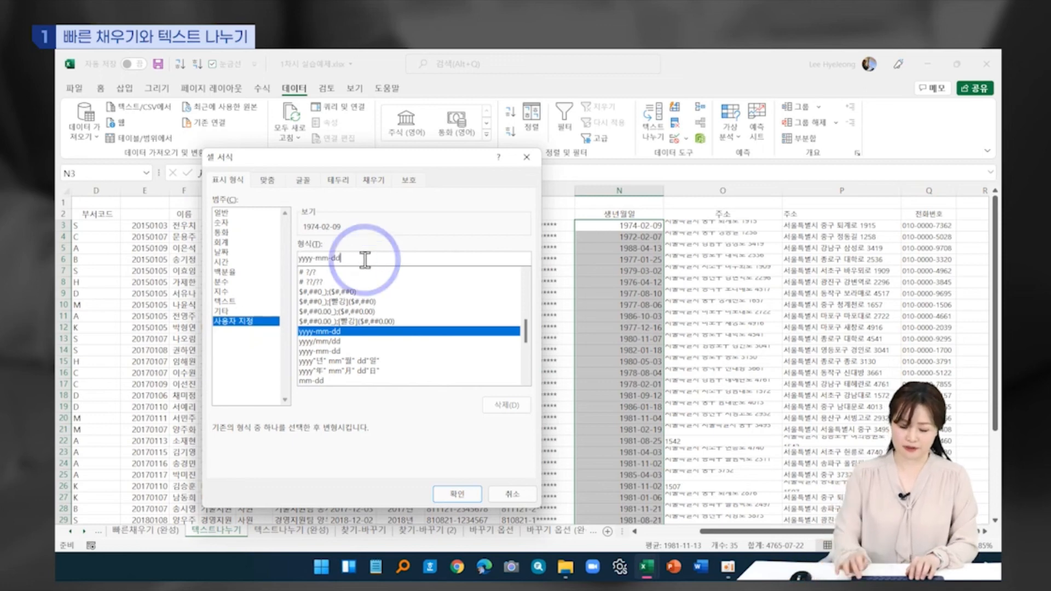
key(BackSpace)
key(BackSpace)
key(BackSpace)
key(BackSpace)
key(BackSpace)
key(BackSpace)
key(BackSpace)
key(BackSpace)
key(BackSpace)
key(BackSpace)
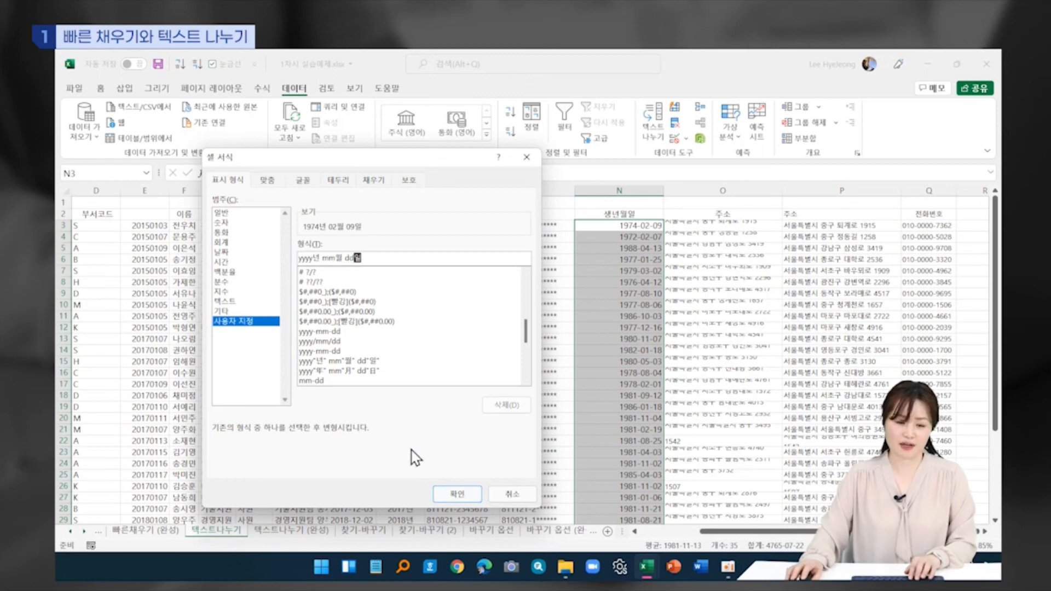
click(452, 492)
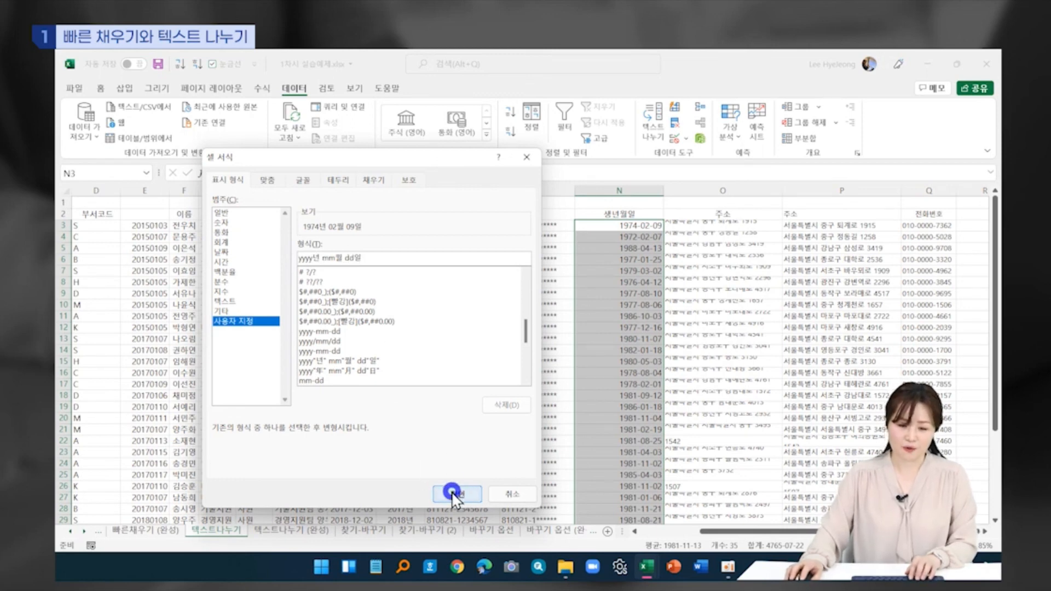